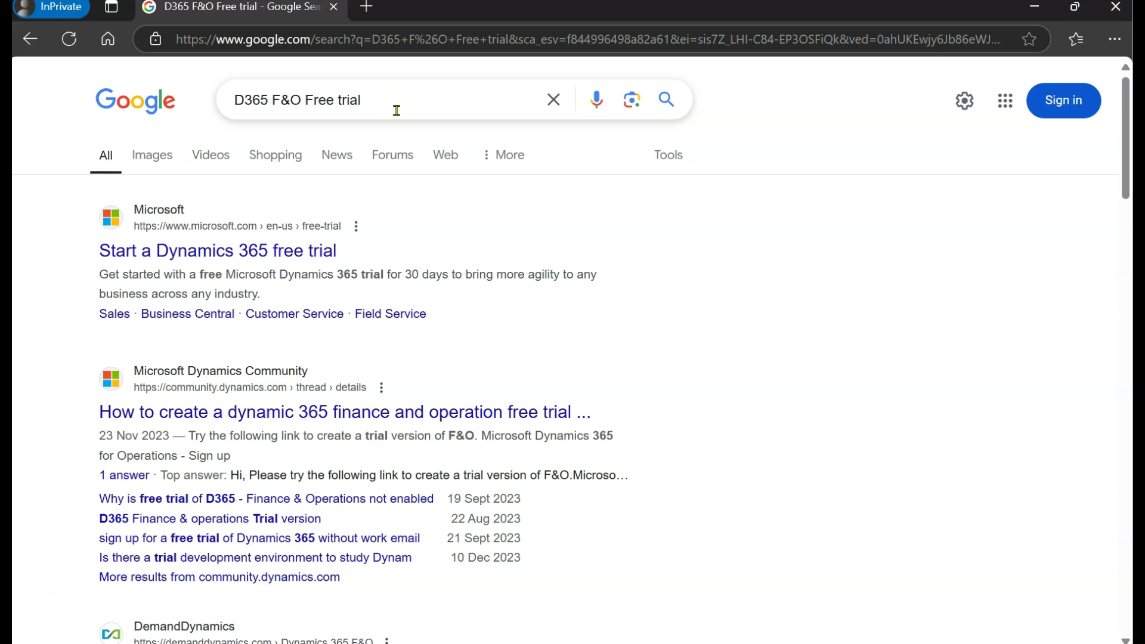
{"action": "left_click", "coordinate": [161, 261]}
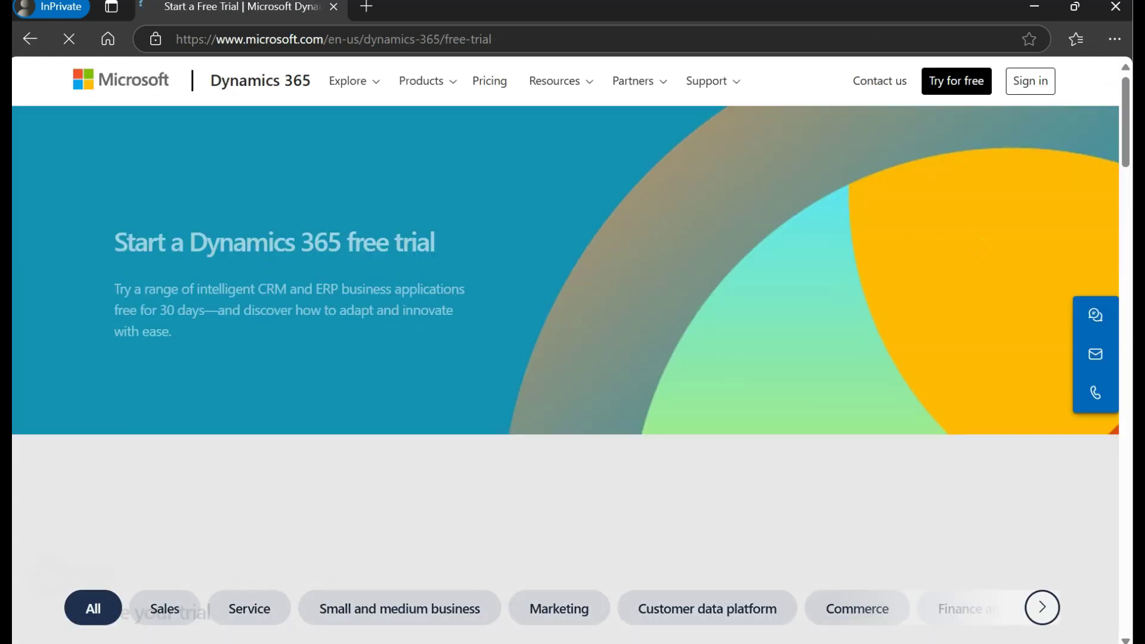
{"action": "scroll", "coordinate": [1125, 123], "scroll_direction": "down", "scroll_amount": 1}
{"action": "left_click_drag", "start_coordinate": [1125, 122], "coordinate": [1122, 202]}
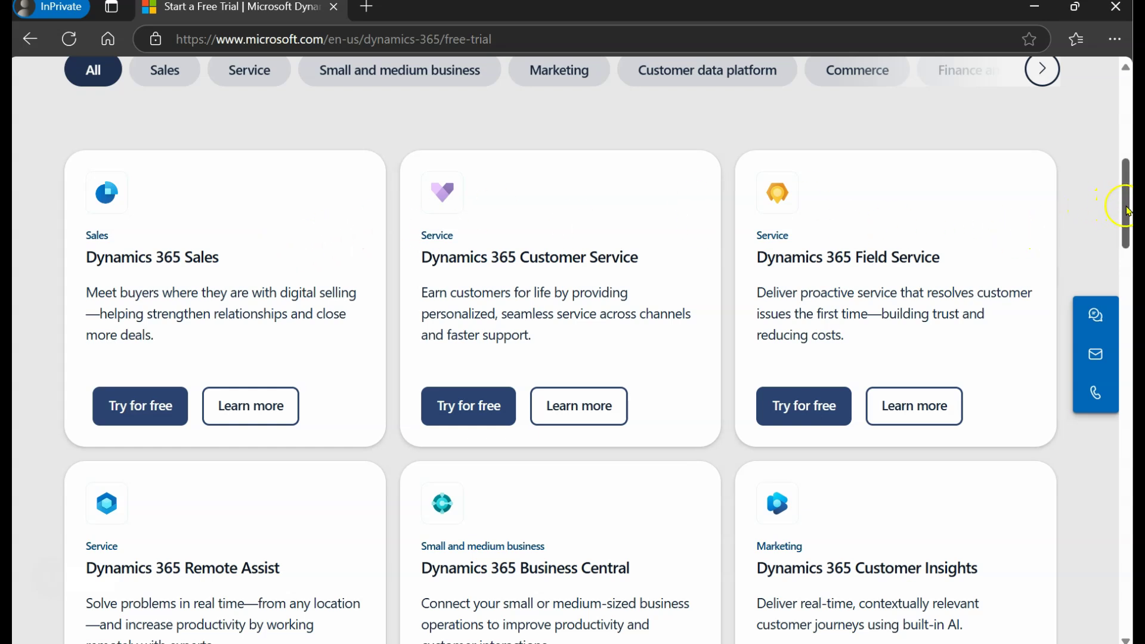
{"action": "left_click", "coordinate": [812, 410]}
{"action": "left_click_drag", "start_coordinate": [1121, 215], "coordinate": [1129, 404]}
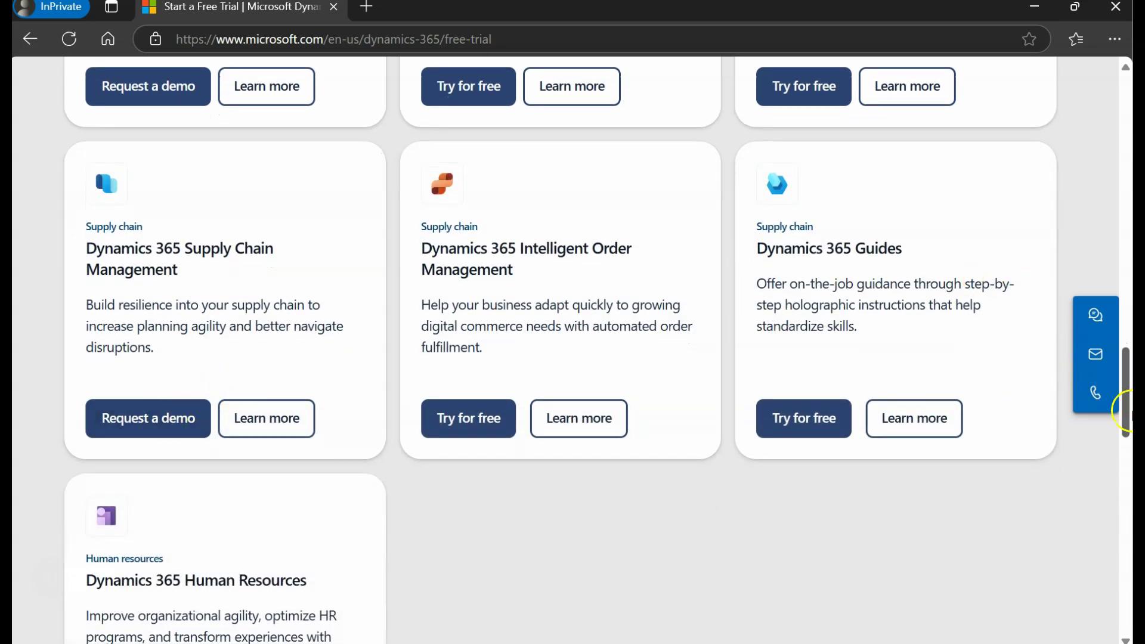
{"action": "left_click_drag", "start_coordinate": [1124, 414], "coordinate": [1126, 386]}
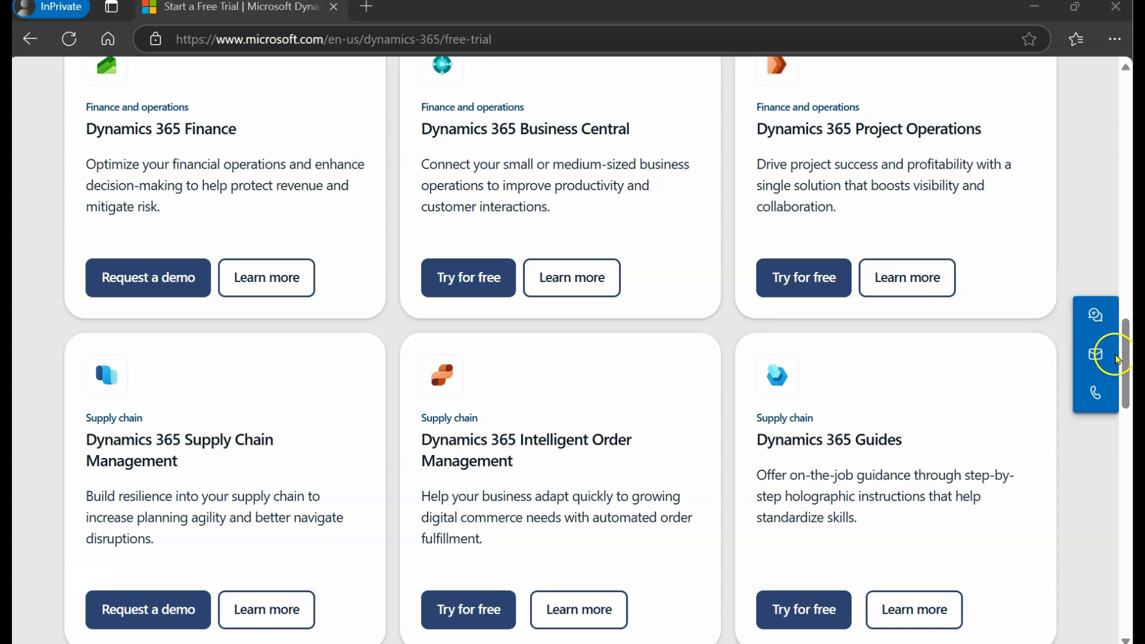
{"action": "left_click_drag", "start_coordinate": [1124, 362], "coordinate": [1126, 105]}
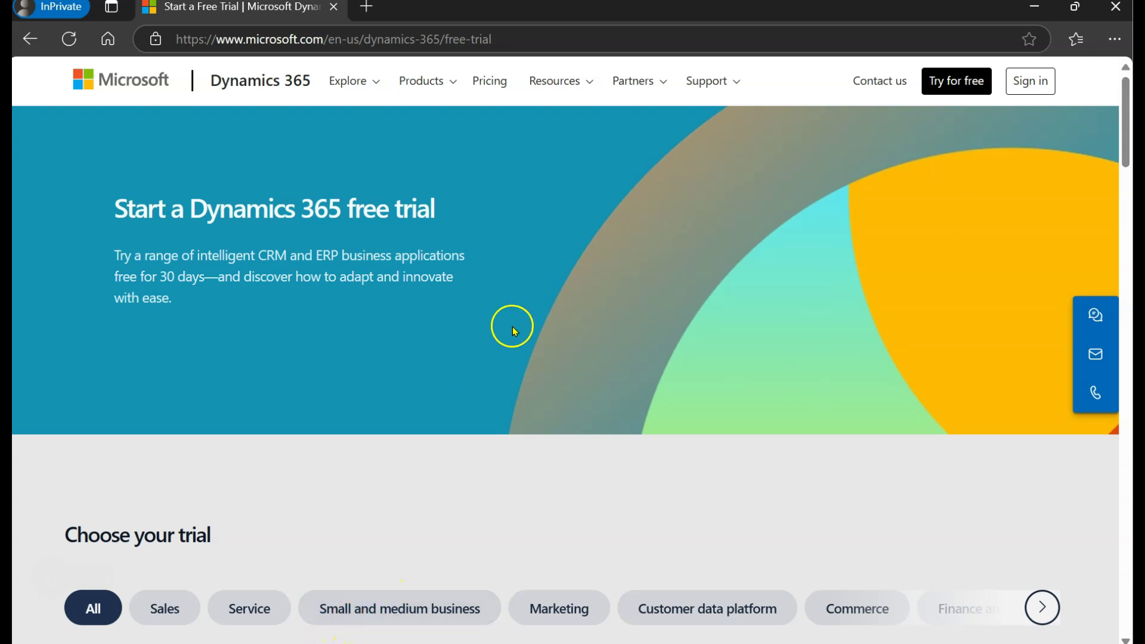
- Go to Google and search for 'o365 business standard' using the suggestion list
{"action": "left_click", "coordinate": [518, 48]}
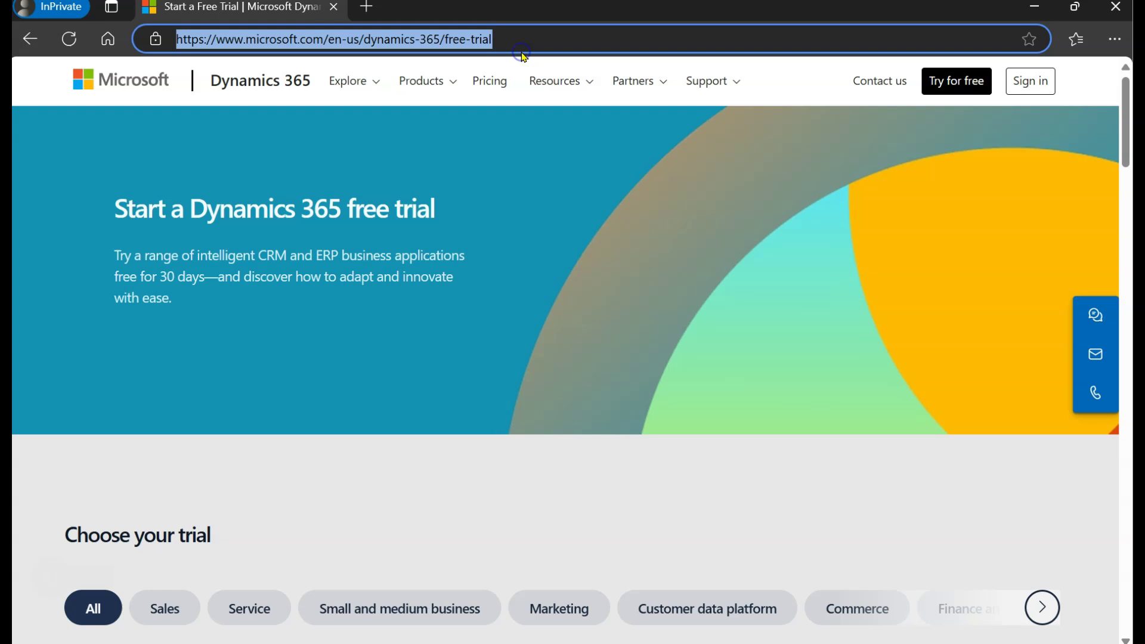
{"action": "type", "text": "goog"}
{"action": "key", "text": "Return"}
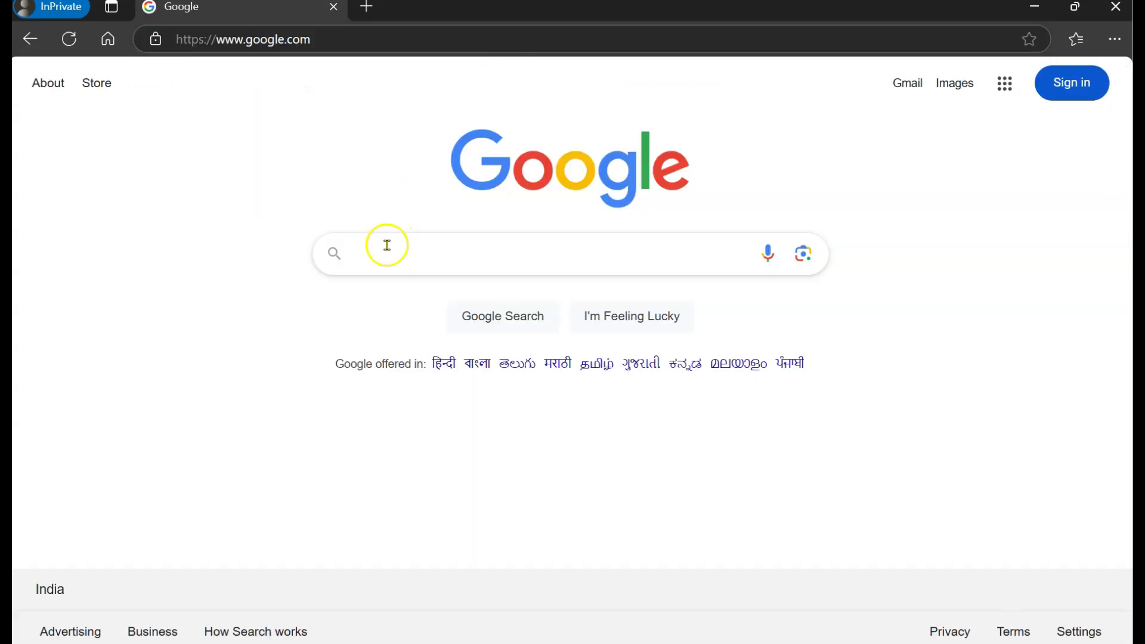
{"action": "type", "text": "O365"}
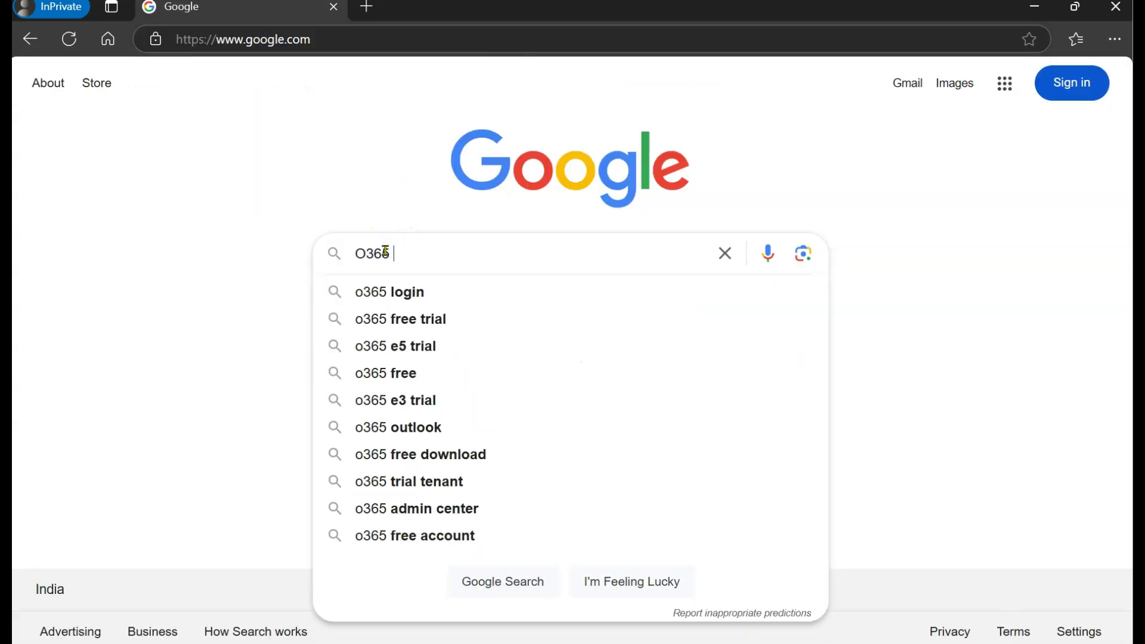
{"action": "type", "text": " business"}
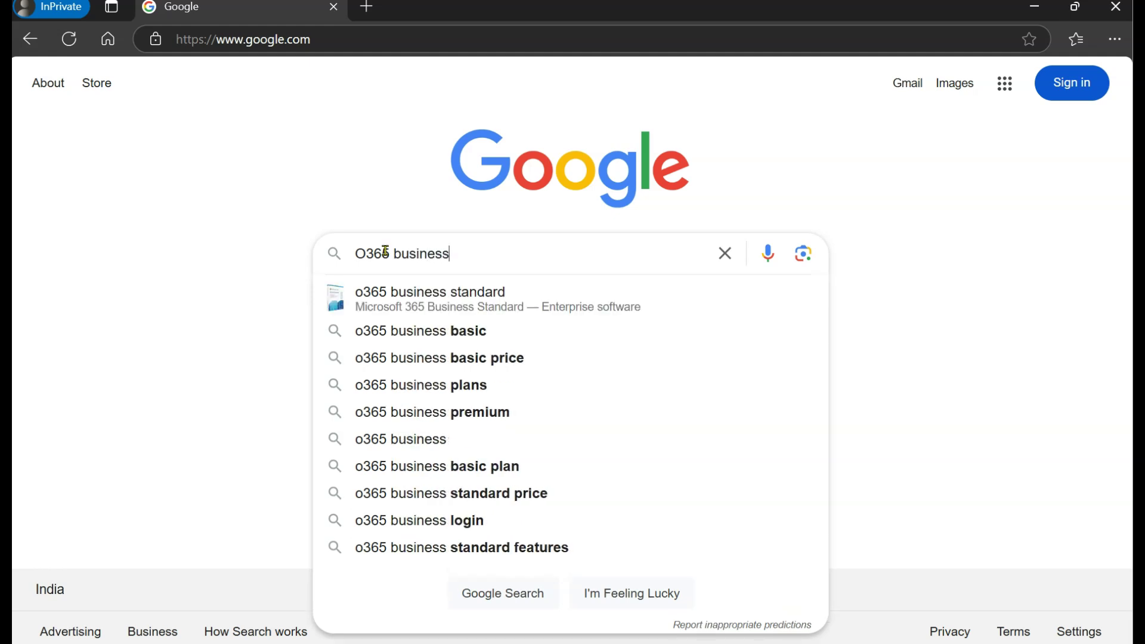
{"action": "key", "text": "Down"}
{"action": "key", "text": "Down"}
{"action": "key", "text": "Up"}
{"action": "key", "text": "Return"}
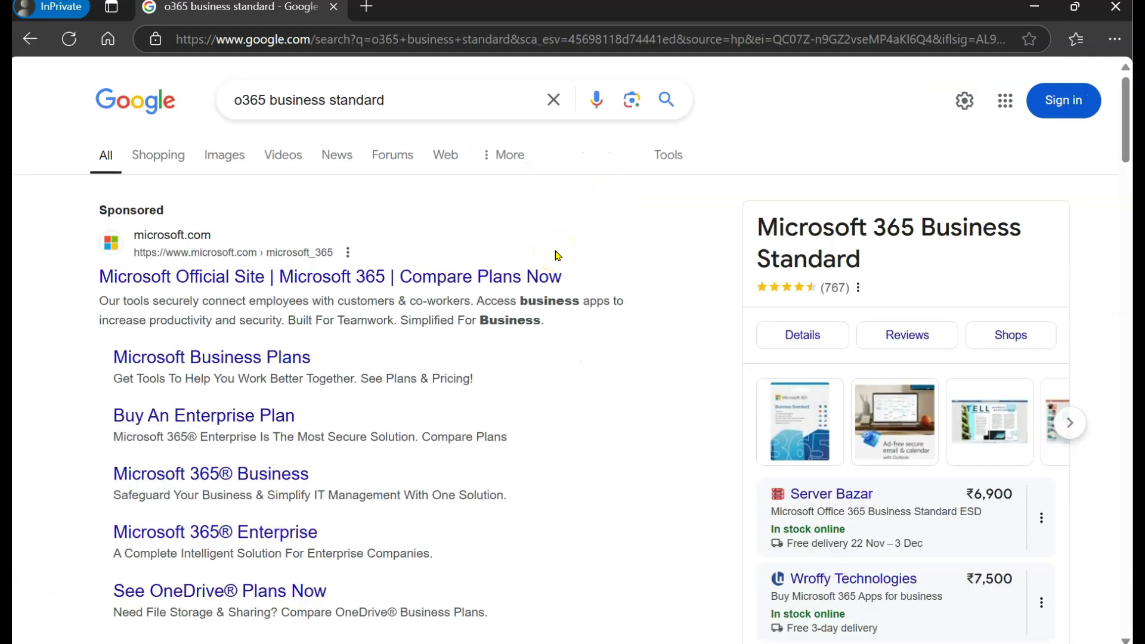
- Open Microsoft's official Microsoft 365 plans page and start the free one-month Business Basic trial
{"action": "left_click", "coordinate": [237, 280]}
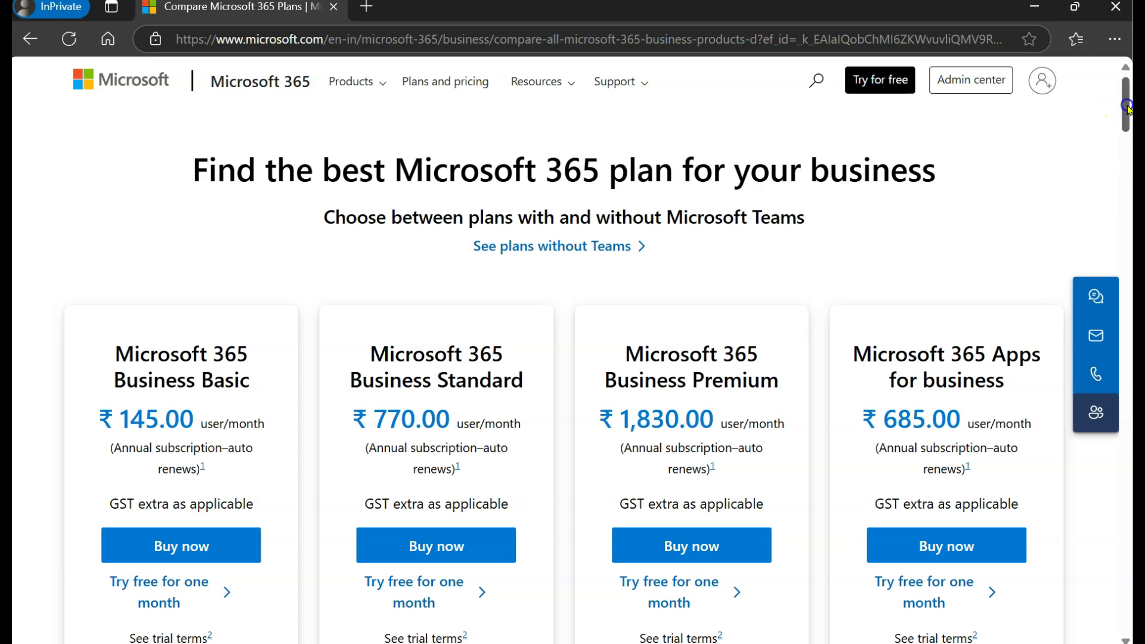
{"action": "left_click_drag", "start_coordinate": [1124, 112], "coordinate": [1129, 121]}
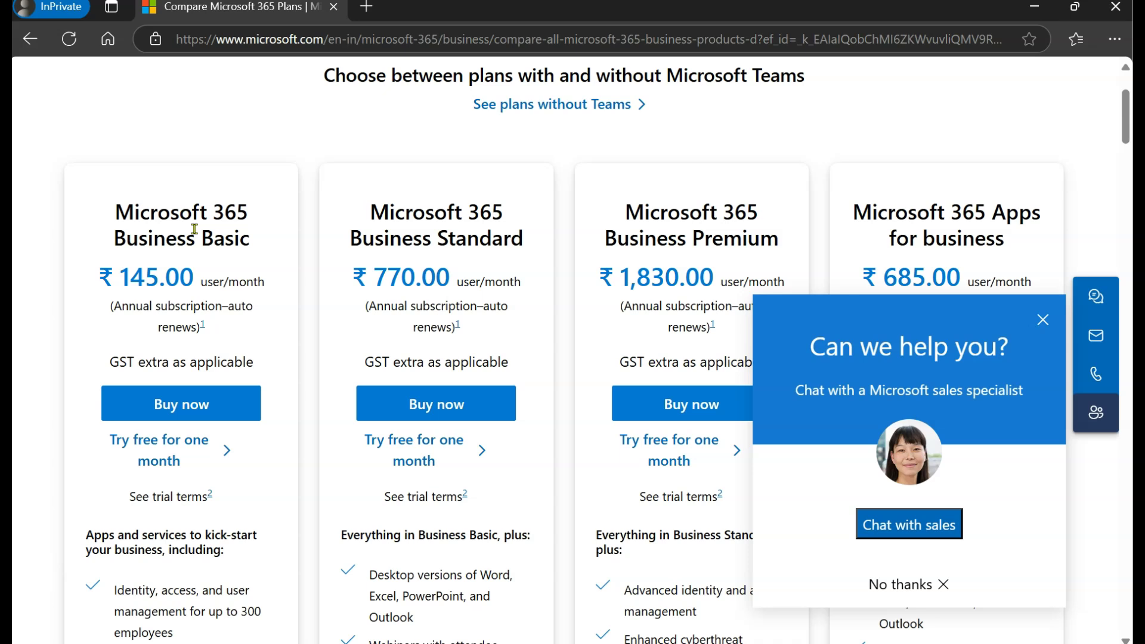
{"action": "left_click", "coordinate": [250, 287]}
{"action": "left_click", "coordinate": [148, 453]}
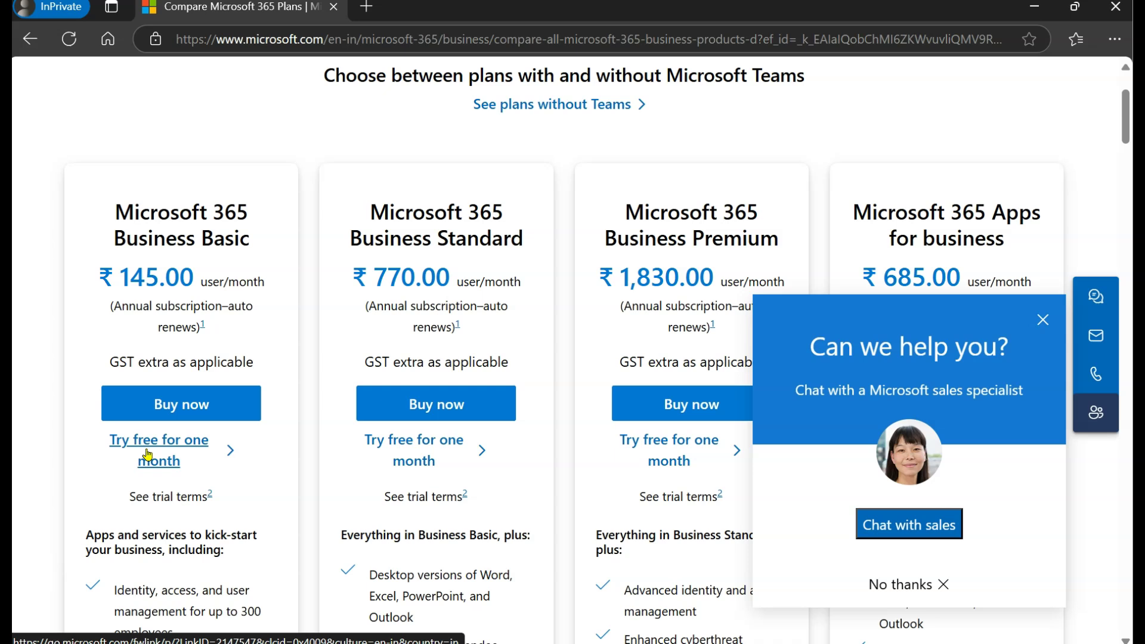
{"action": "left_click", "coordinate": [673, 447]}
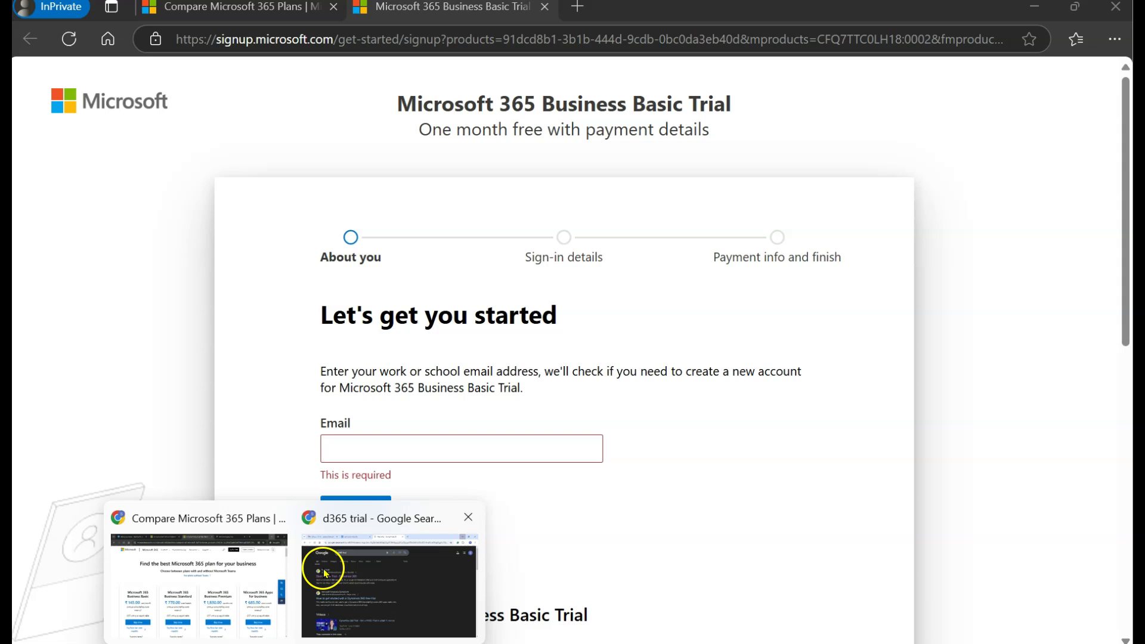
- Open a new Incognito tab and load the Google homepage
{"action": "mouse_move", "coordinate": [246, 571]}
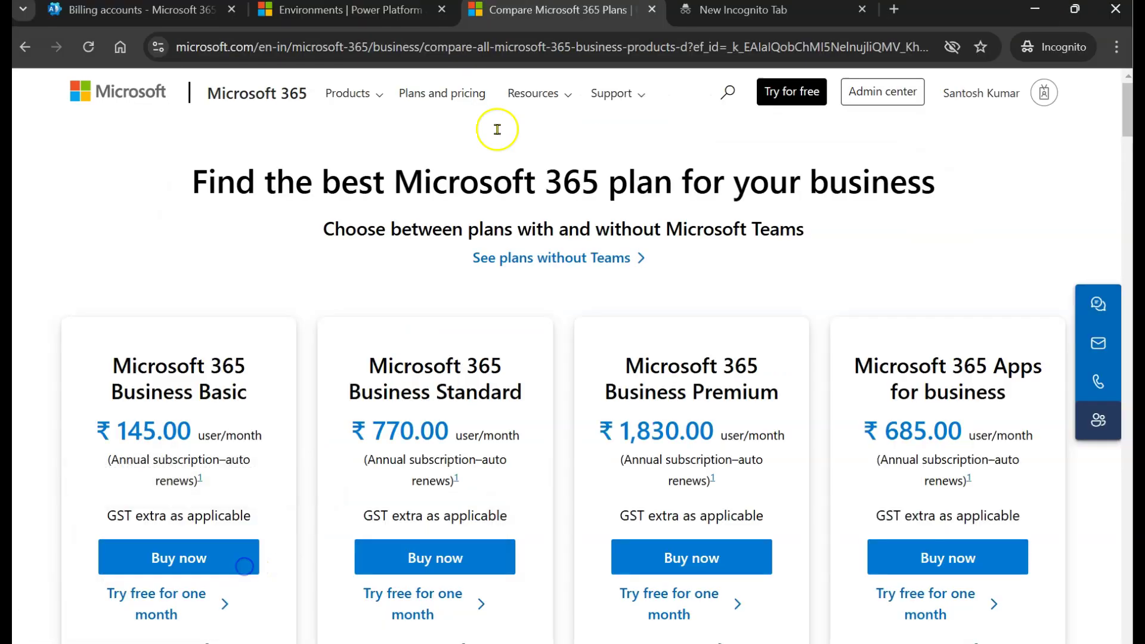
{"action": "left_click", "coordinate": [788, 18]}
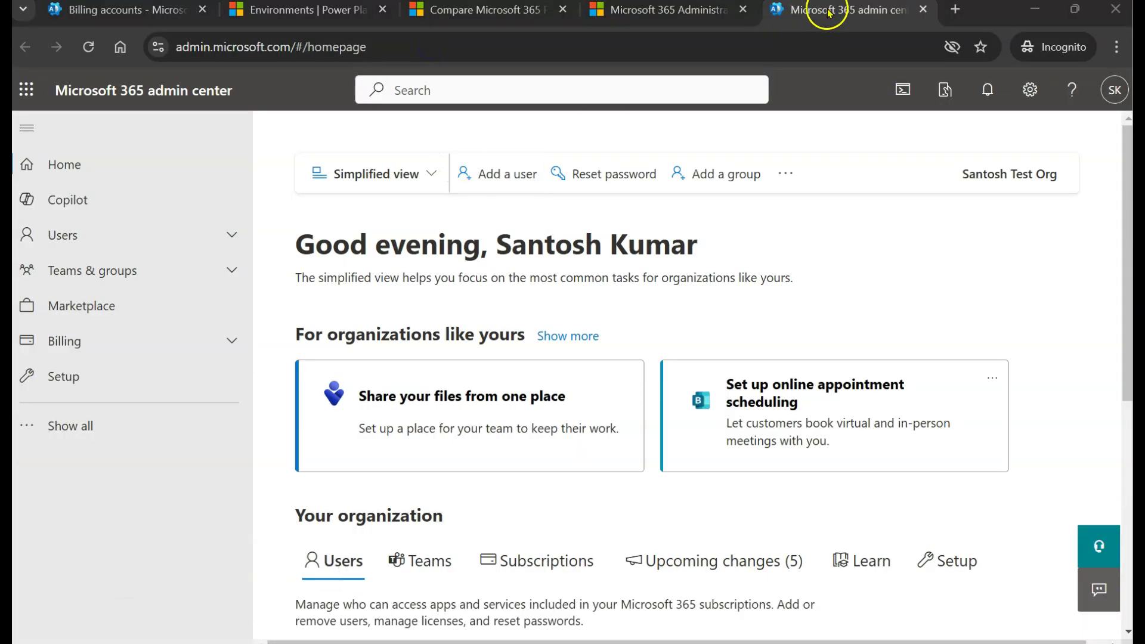
{"action": "left_click", "coordinate": [955, 9]}
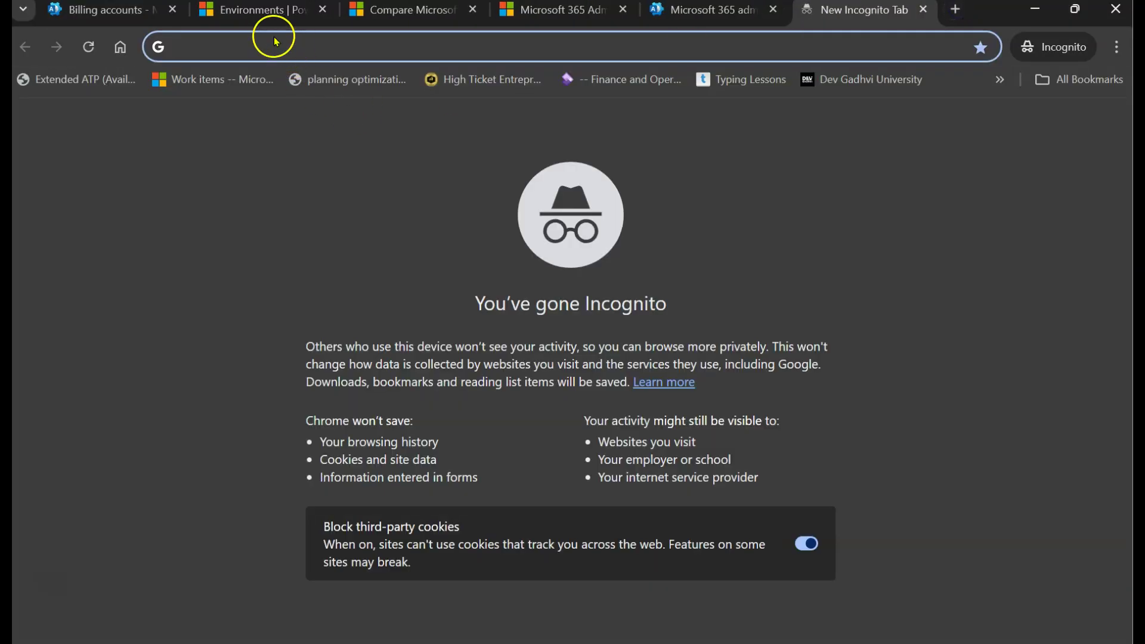
{"action": "type", "text": "goog"}
{"action": "key", "text": "Return"}
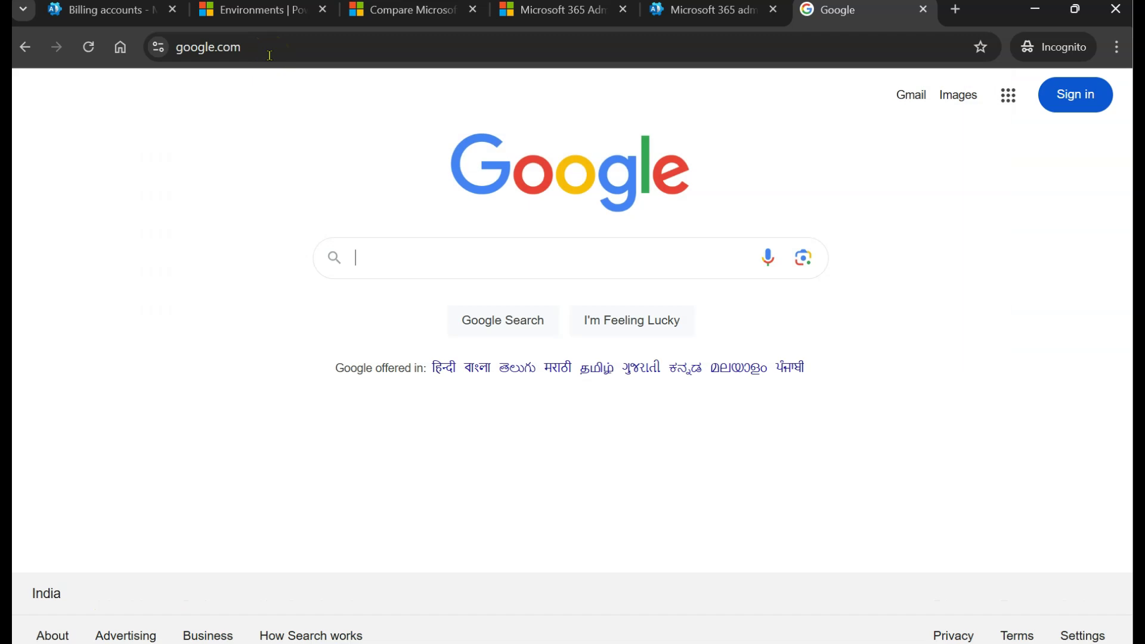
- Search Google for 'office 365 admin center' via the suggestion
{"action": "left_click", "coordinate": [421, 251]}
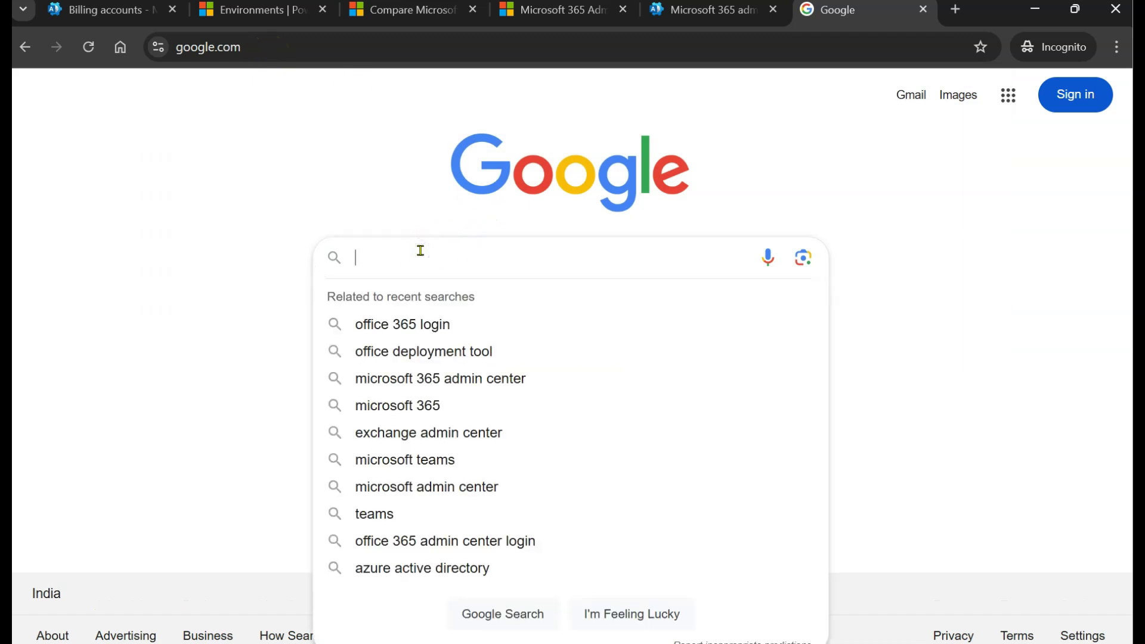
{"action": "type", "text": "Office"}
{"action": "key", "text": "Down"}
{"action": "key", "text": "Return"}
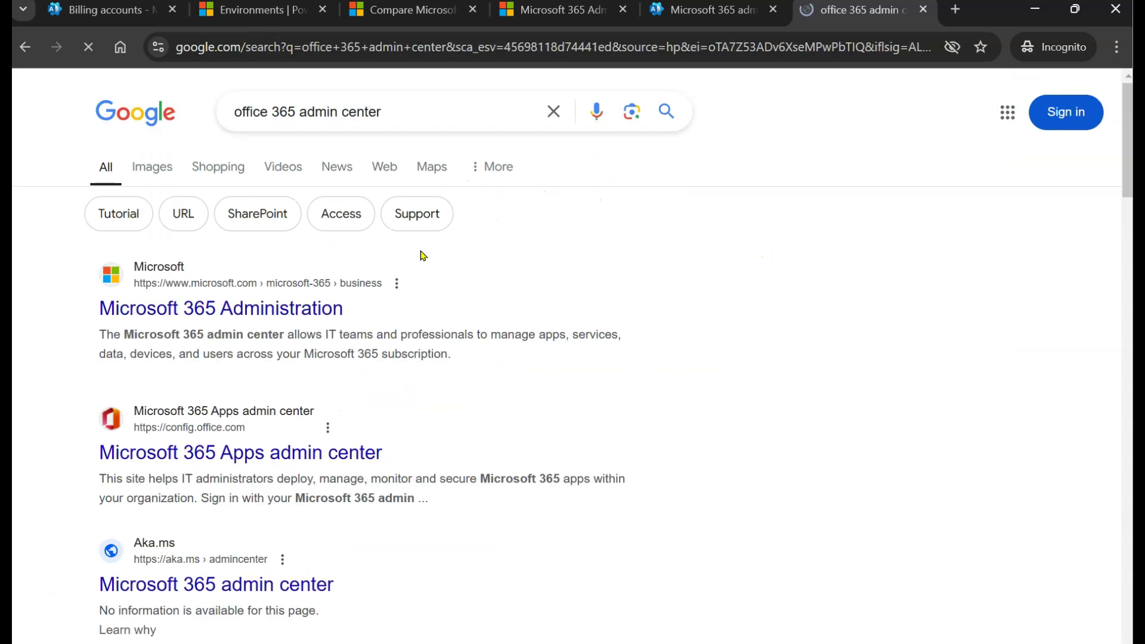
- Open the Microsoft 365 Administration page and check which account is signed in
{"action": "left_click", "coordinate": [227, 310]}
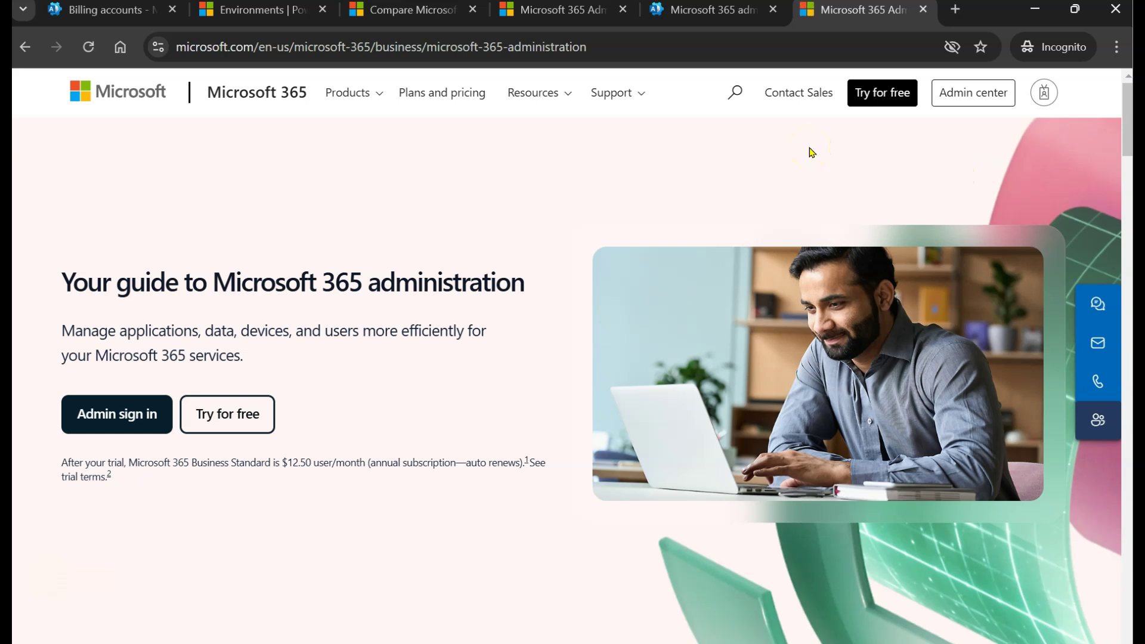
{"action": "left_click", "coordinate": [1043, 93]}
{"action": "left_click", "coordinate": [613, 143]}
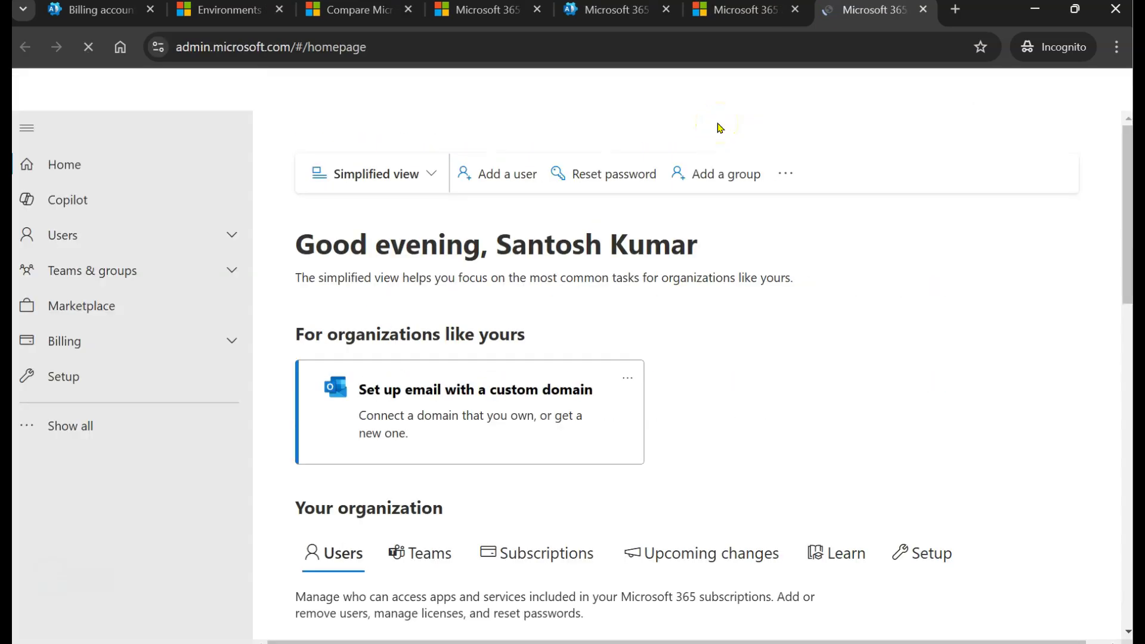
{"action": "left_click", "coordinate": [175, 346]}
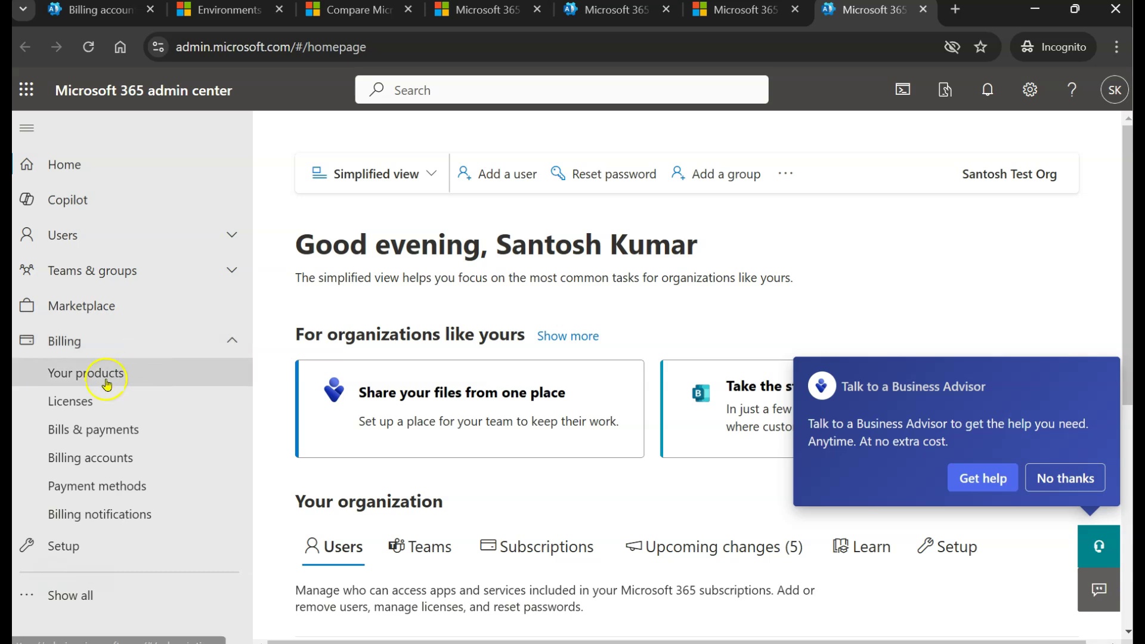
{"action": "left_click", "coordinate": [162, 375]}
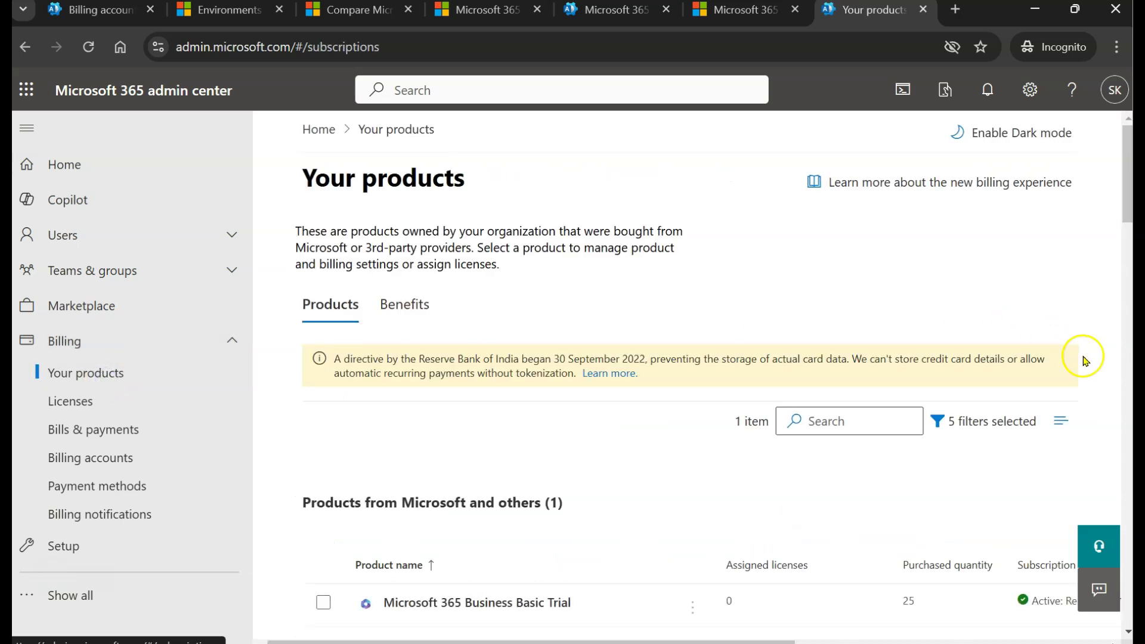
{"action": "scroll", "coordinate": [1124, 238], "scroll_direction": "down", "scroll_amount": 3}
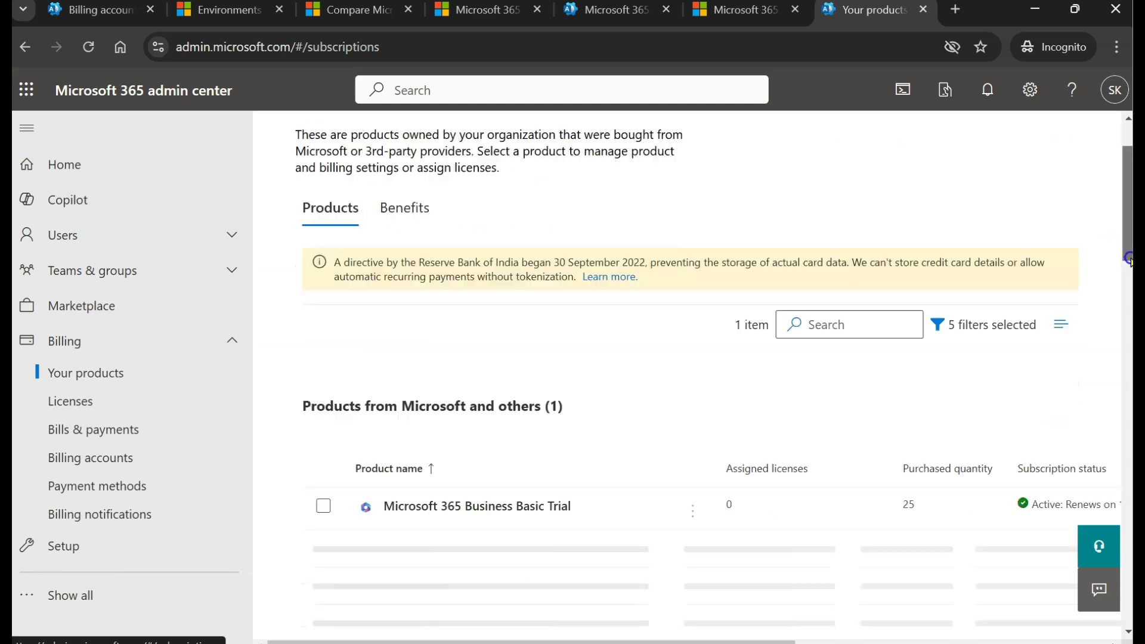
{"action": "scroll", "coordinate": [537, 461], "scroll_direction": "up", "scroll_amount": 2}
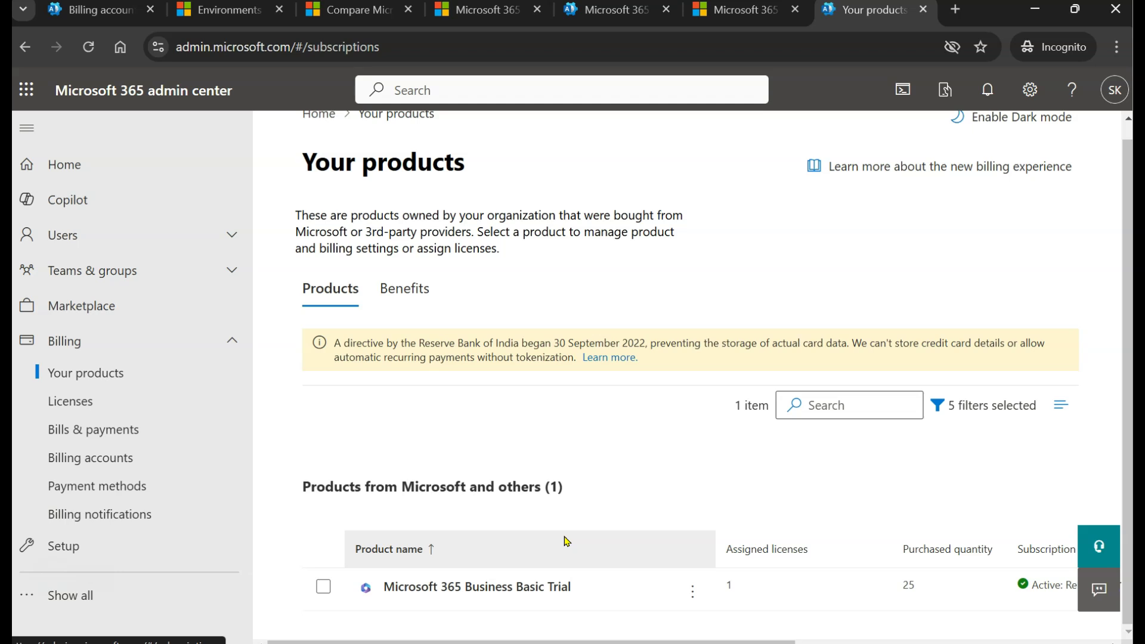
{"action": "left_click", "coordinate": [603, 468]}
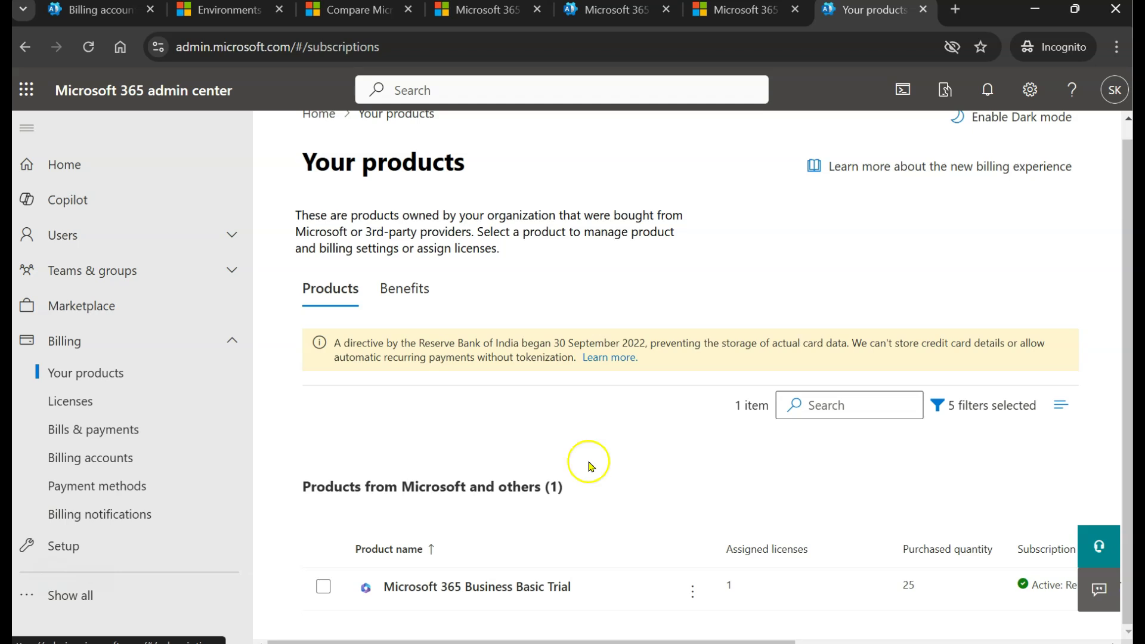
- Show all Marketplace products and filter the catalogue to Dynamics 365
{"action": "left_click", "coordinate": [94, 317]}
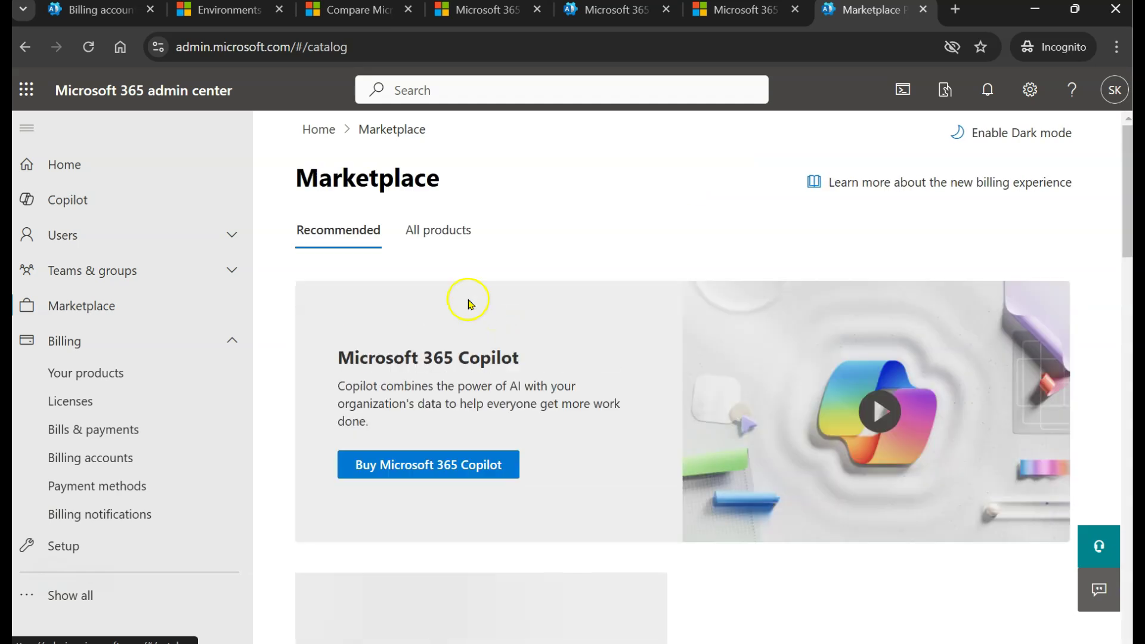
{"action": "left_click", "coordinate": [432, 231]}
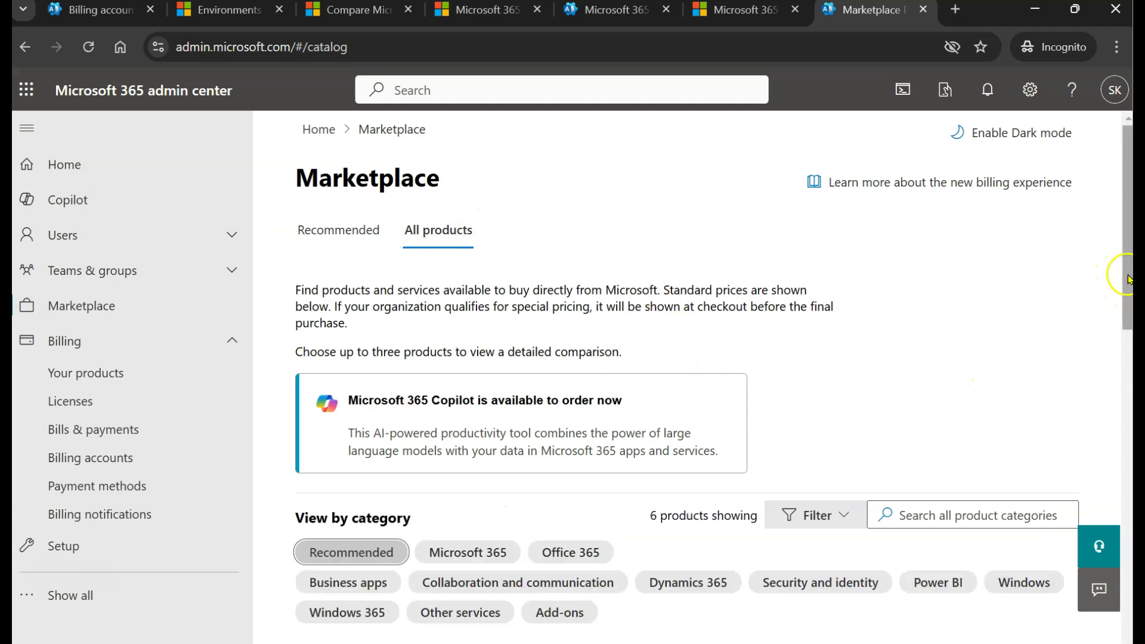
{"action": "scroll", "coordinate": [1120, 280], "scroll_direction": "down", "scroll_amount": 1}
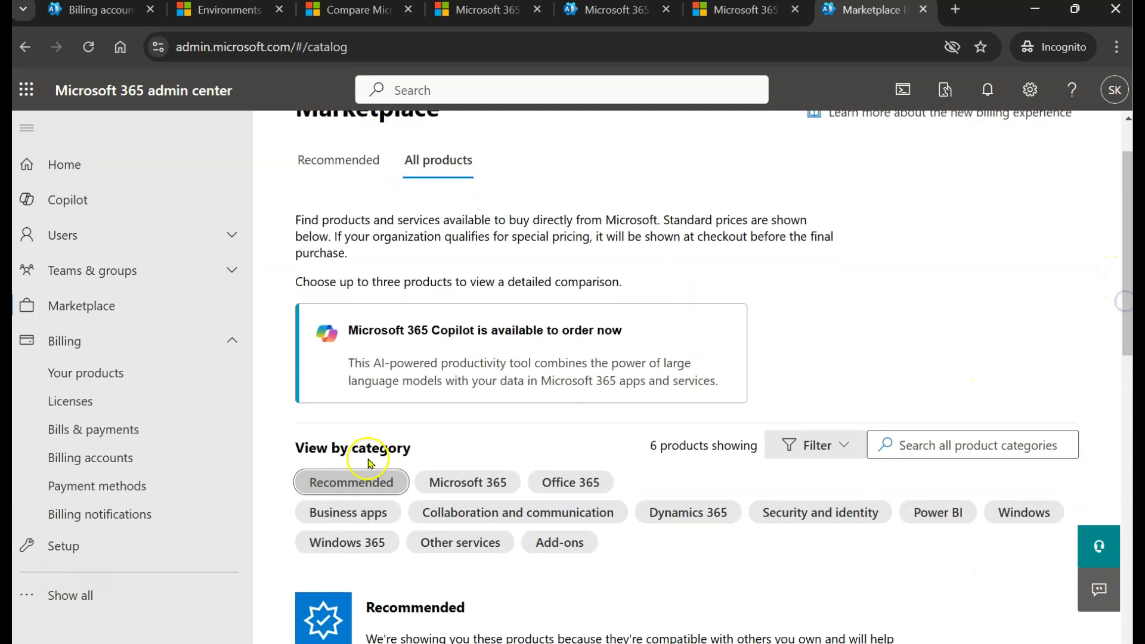
{"action": "left_click", "coordinate": [677, 511]}
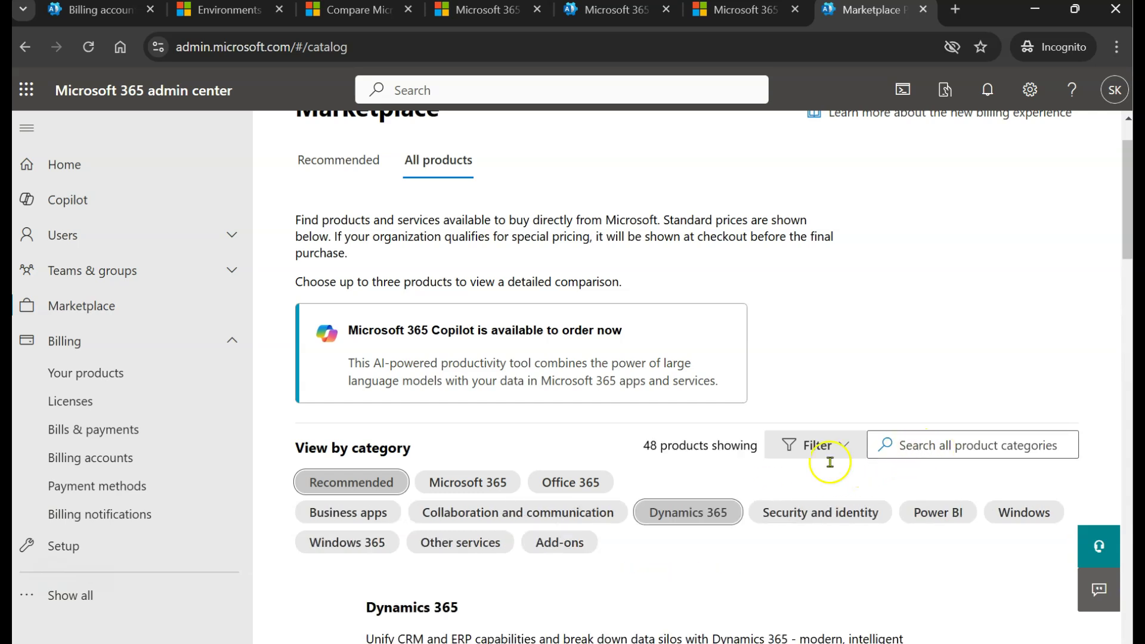
- Expand the list to all 42 Dynamics 365 products and scroll to Finance Trial
{"action": "left_click", "coordinate": [945, 444]}
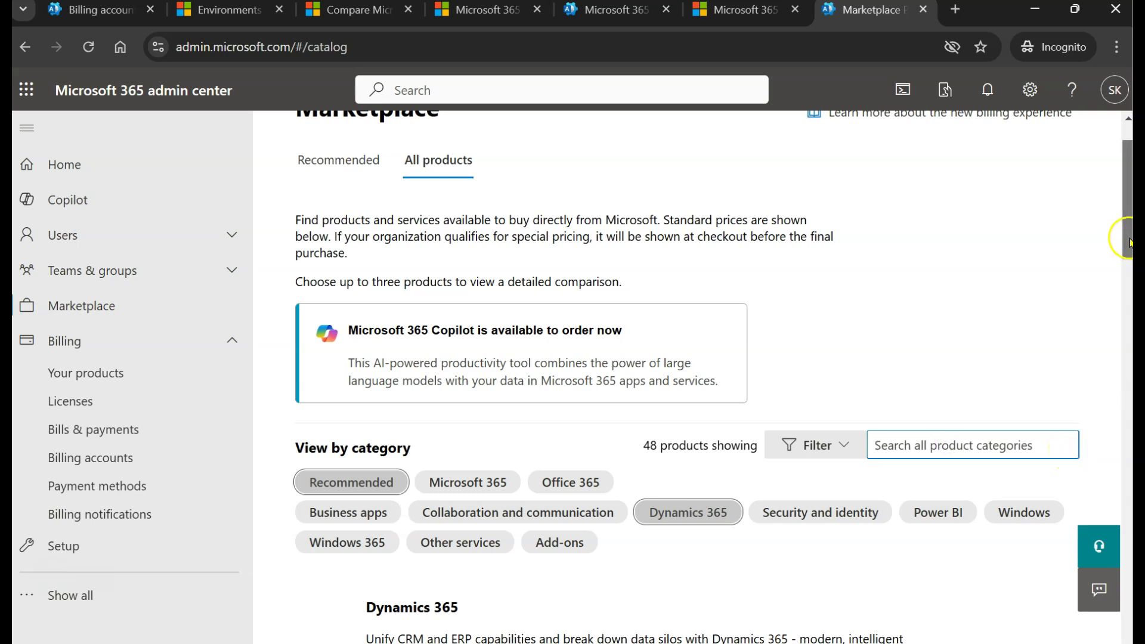
{"action": "left_click_drag", "start_coordinate": [1126, 245], "coordinate": [1127, 637]}
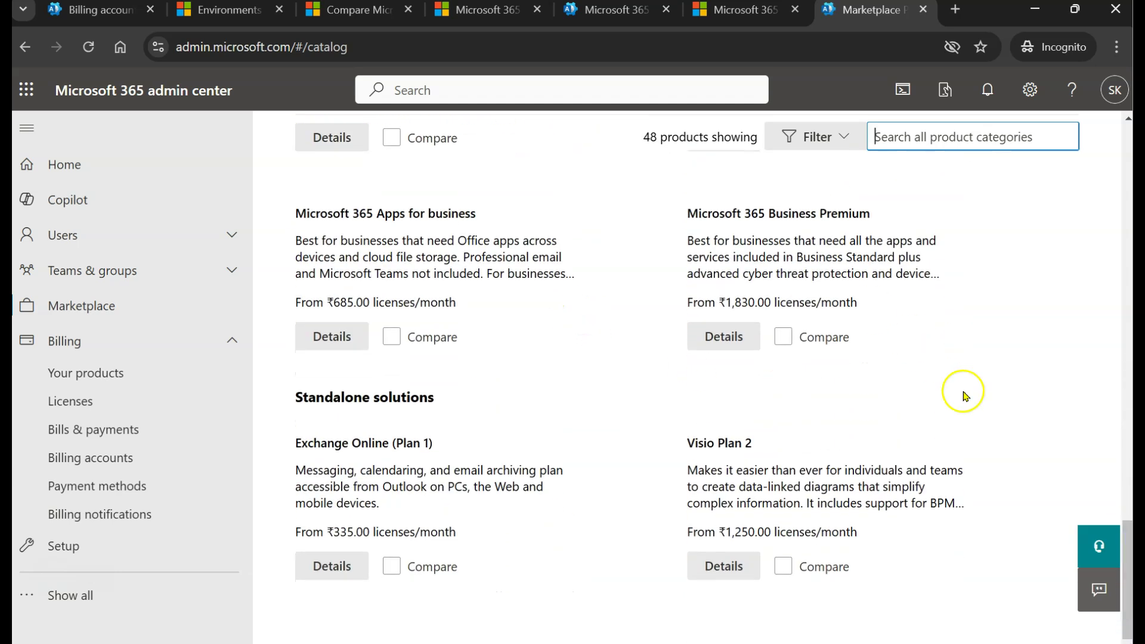
{"action": "left_click_drag", "start_coordinate": [1126, 562], "coordinate": [1126, 435]}
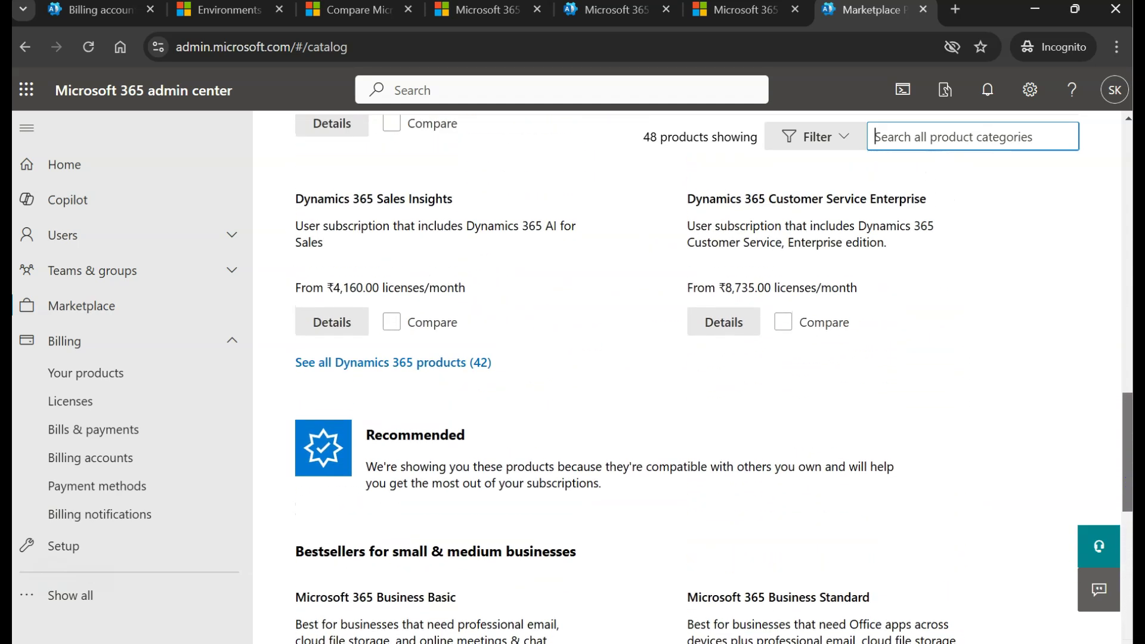
{"action": "left_click", "coordinate": [399, 357]}
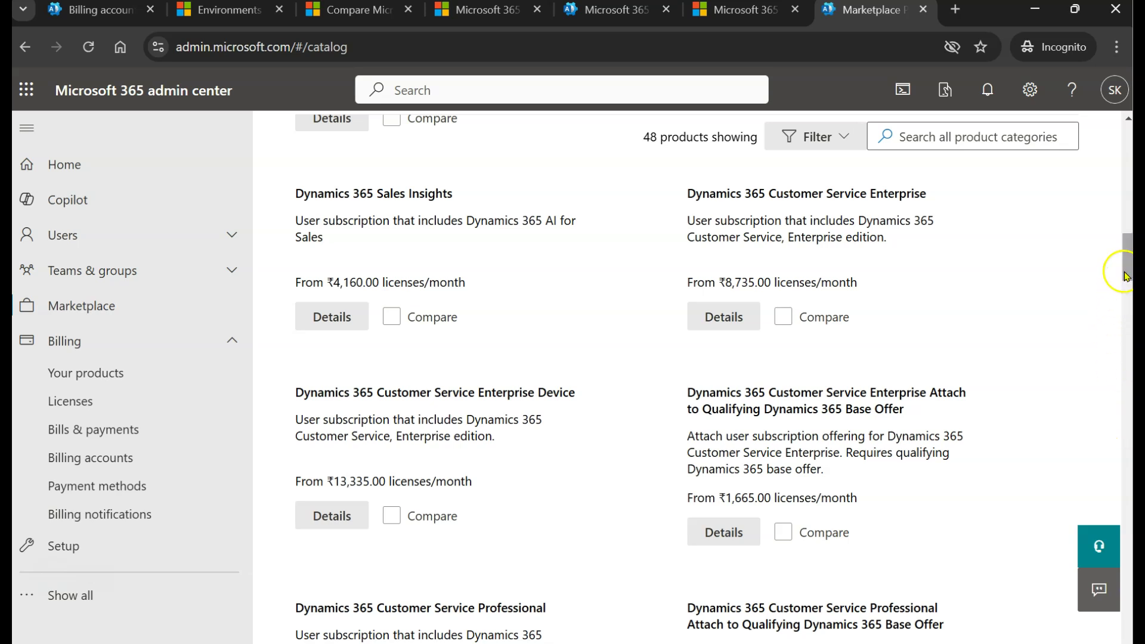
{"action": "left_click_drag", "start_coordinate": [1127, 263], "coordinate": [1128, 568]}
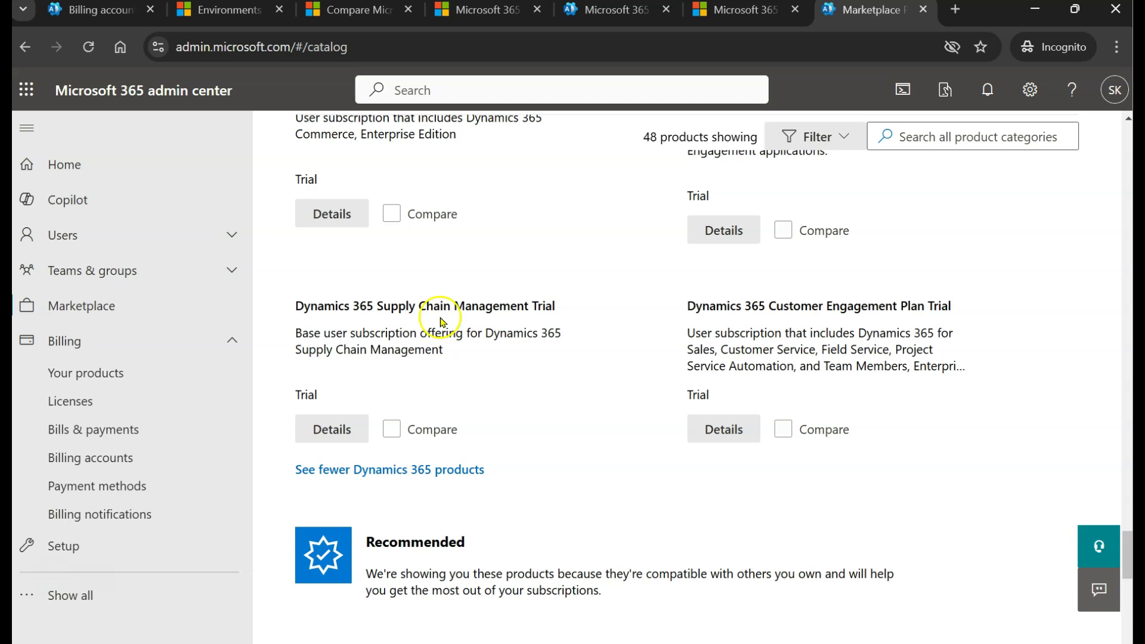
{"action": "scroll", "coordinate": [499, 352], "scroll_direction": "up", "scroll_amount": 3}
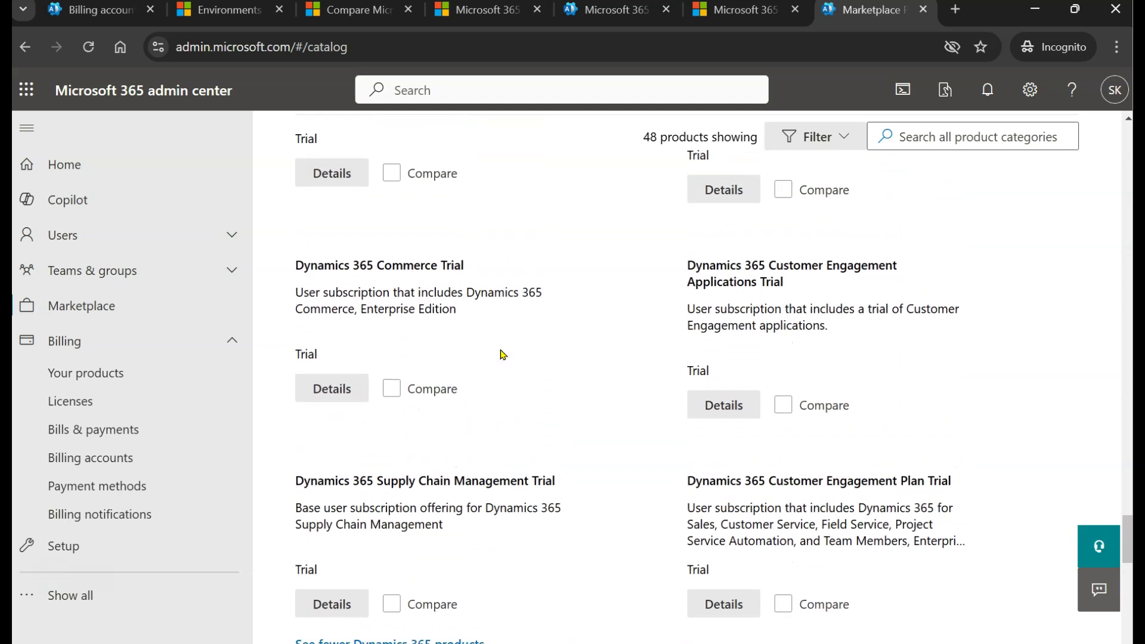
{"action": "scroll", "coordinate": [502, 353], "scroll_direction": "up", "scroll_amount": 3}
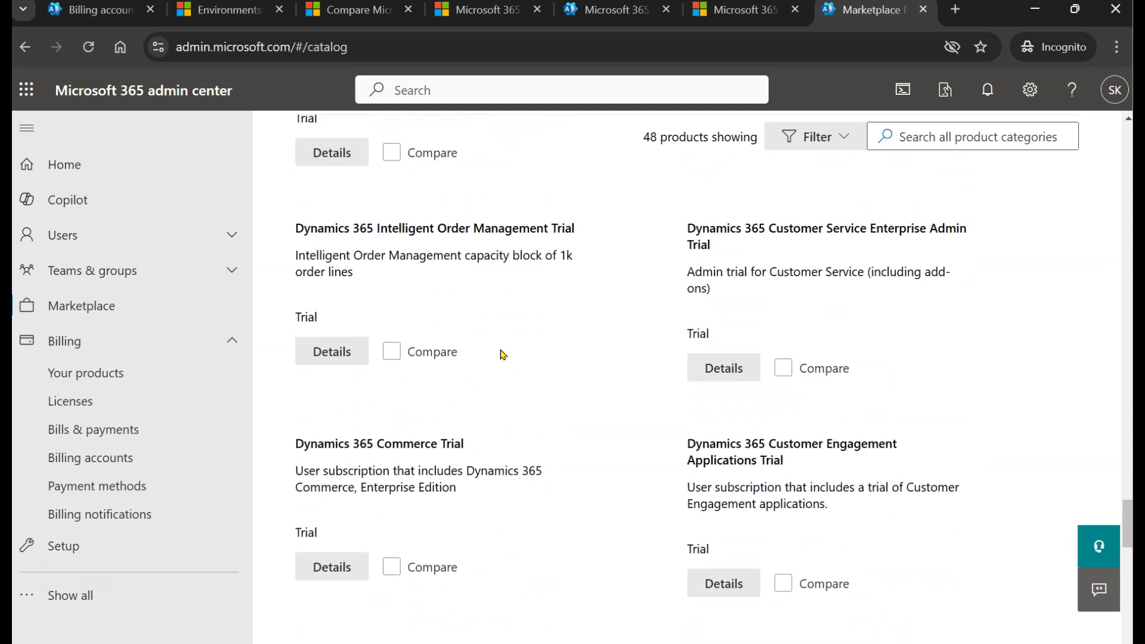
{"action": "scroll", "coordinate": [502, 353], "scroll_direction": "up", "scroll_amount": 3}
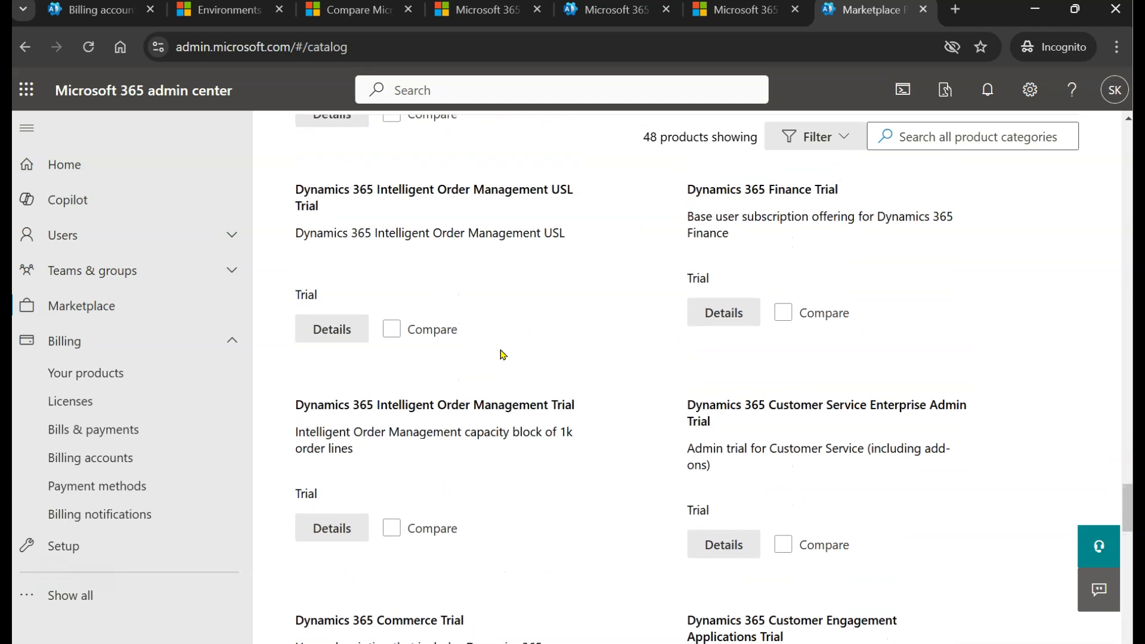
- Start the Dynamics 365 Finance Trial from its details and confirm the 25-licence, one-month order
{"action": "left_click", "coordinate": [783, 313]}
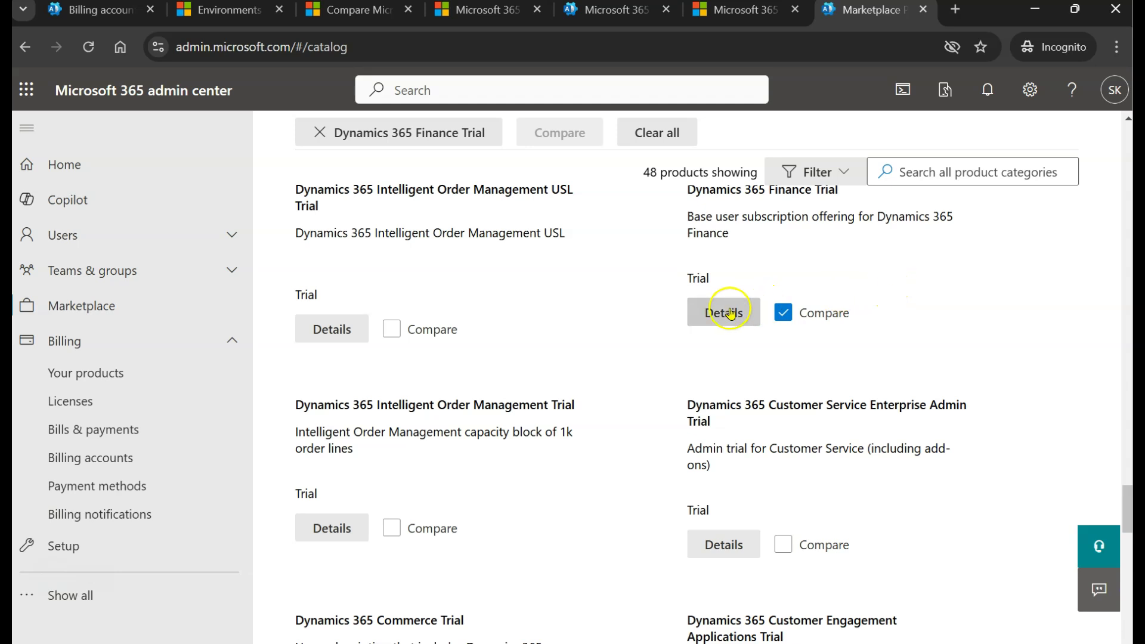
{"action": "scroll", "coordinate": [864, 278], "scroll_direction": "up", "scroll_amount": 2}
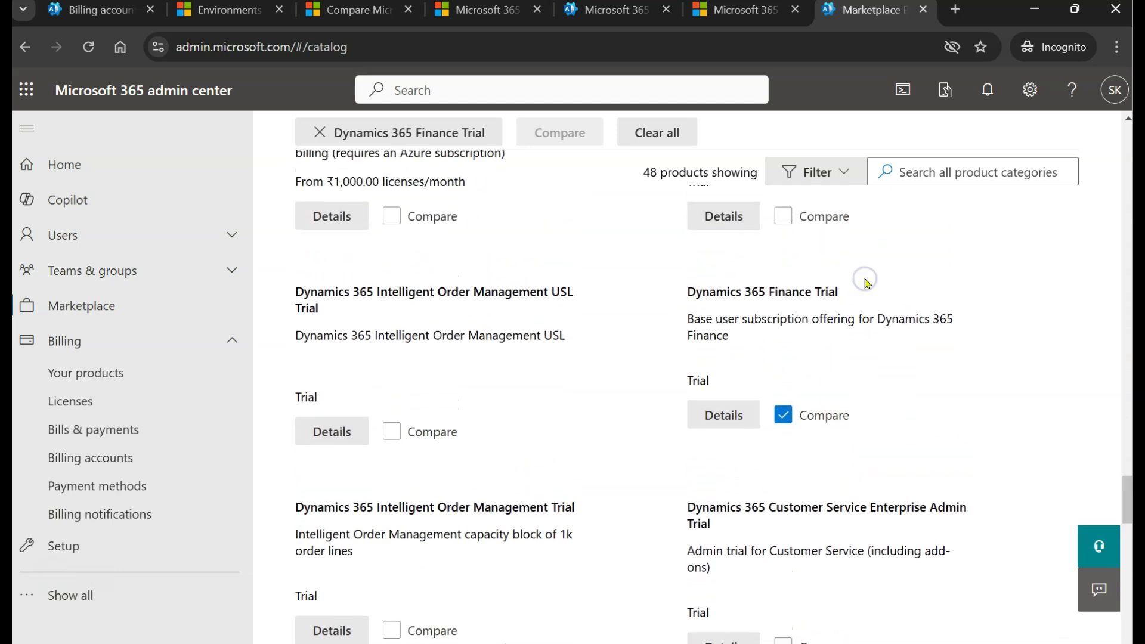
{"action": "left_click", "coordinate": [737, 401]}
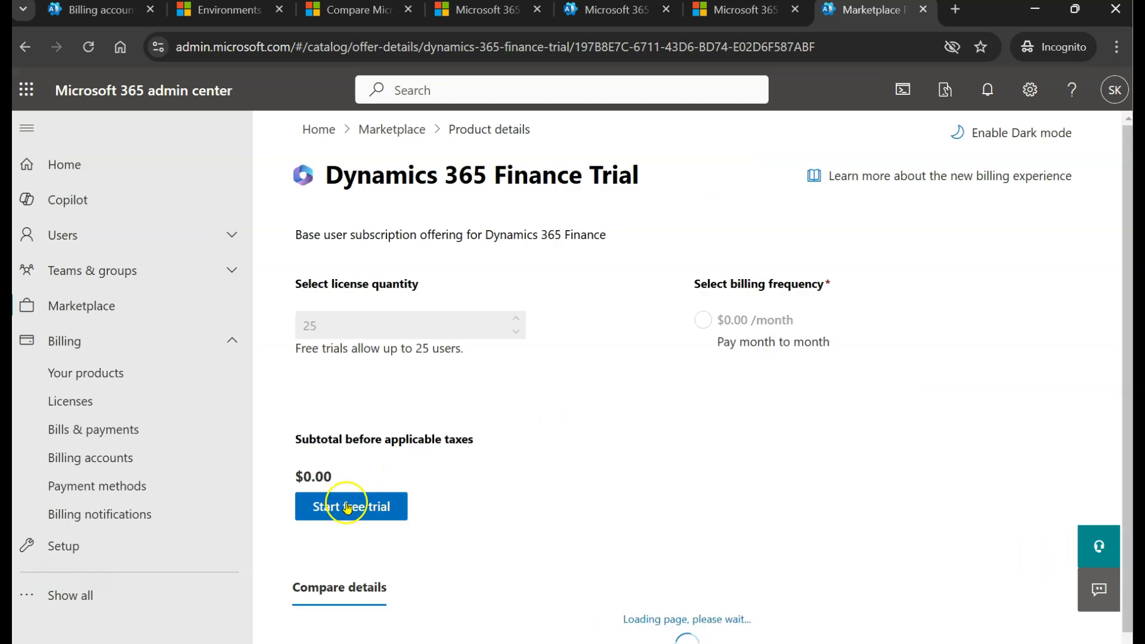
{"action": "left_click", "coordinate": [339, 508]}
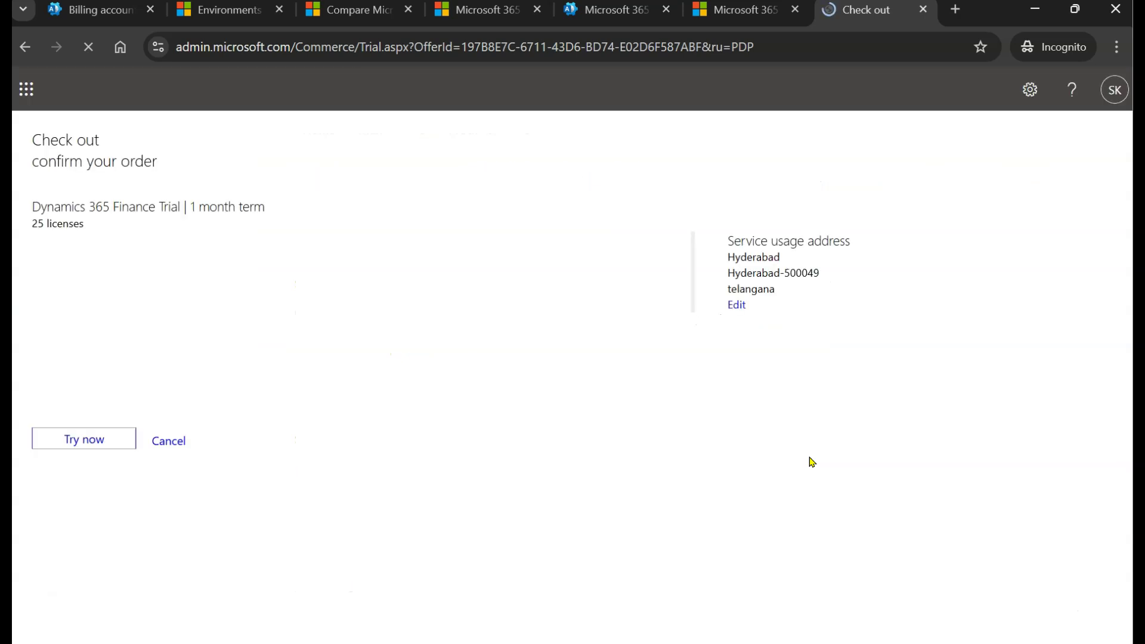
{"action": "left_click", "coordinate": [83, 438]}
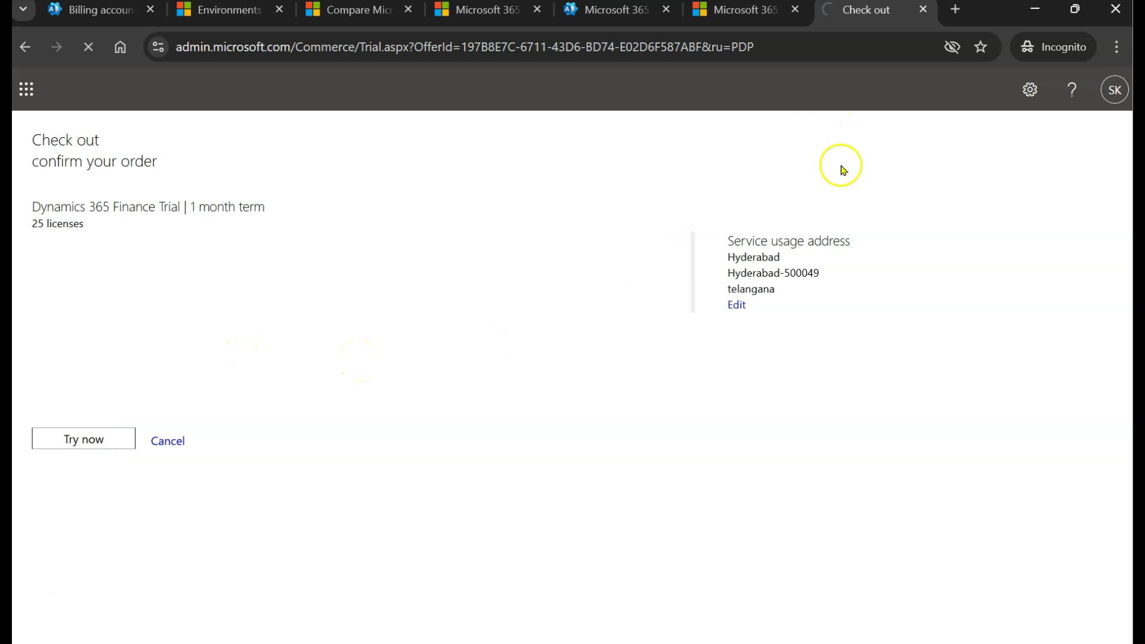
- Search 'power platform admin center' in a new tab and open its Environments list
{"action": "left_click", "coordinate": [955, 9]}
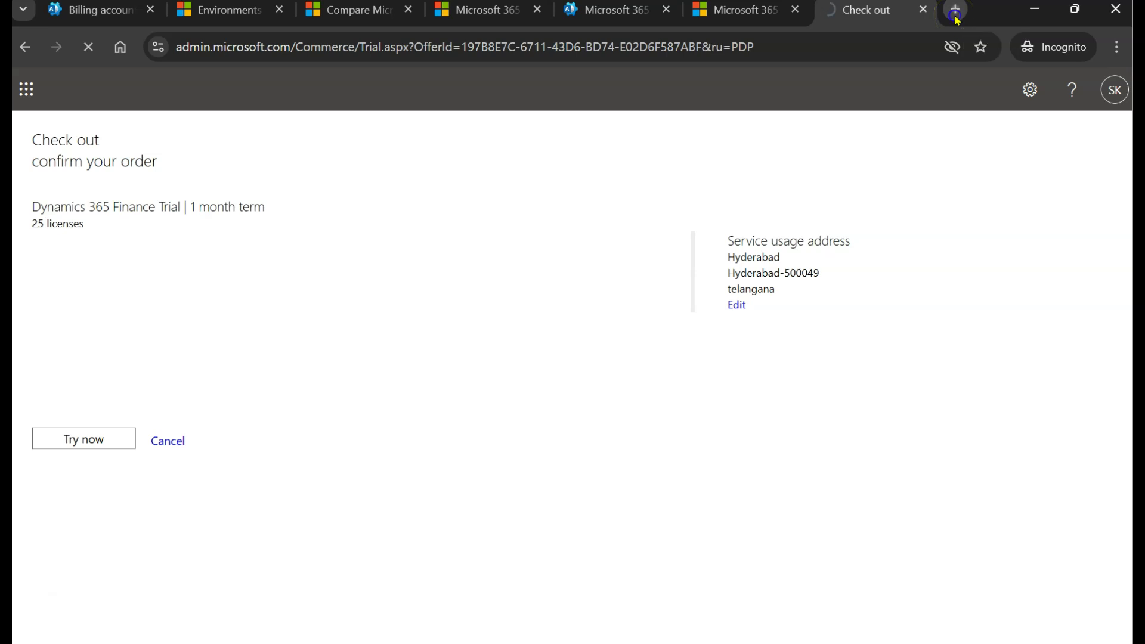
{"action": "type", "text": "goog"}
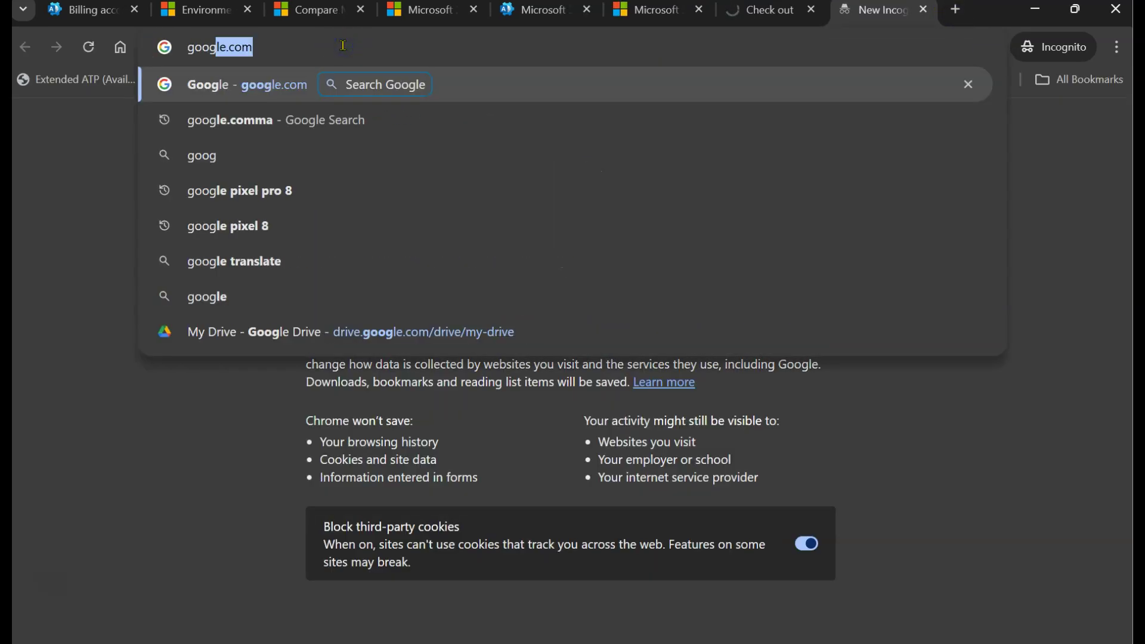
{"action": "key", "text": "Return"}
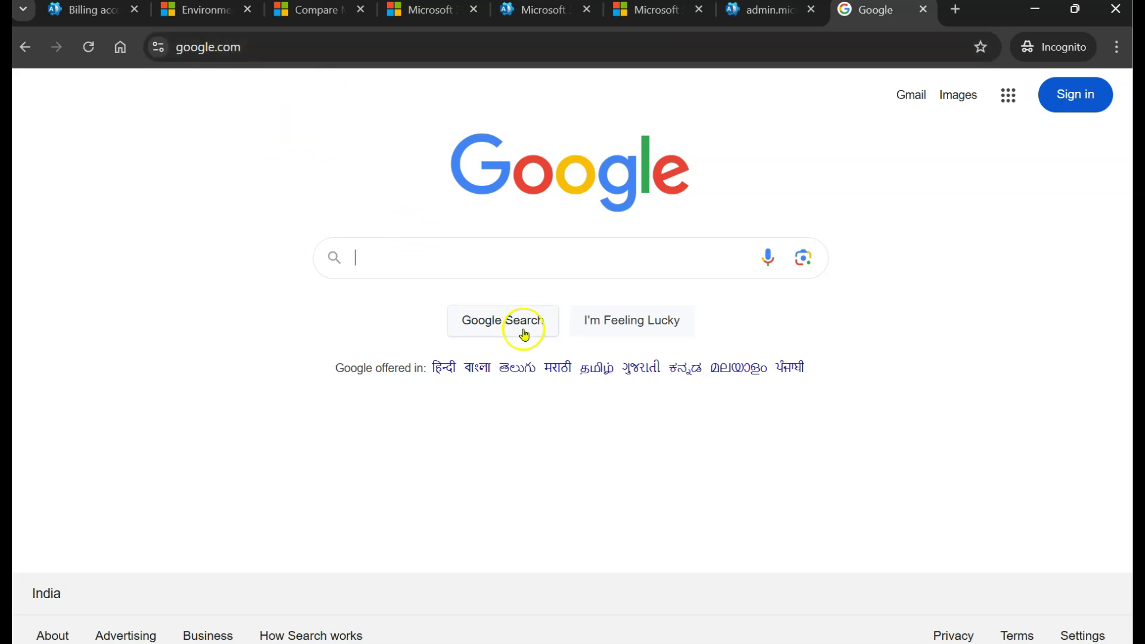
{"action": "type", "text": "power platform admin center"}
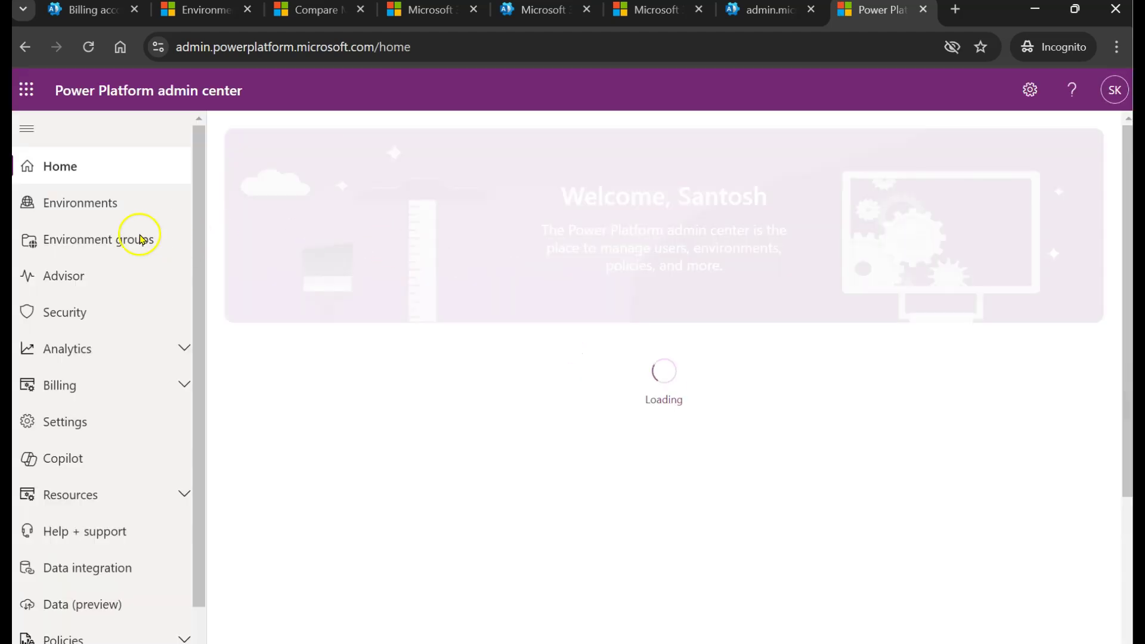
{"action": "left_click", "coordinate": [77, 213]}
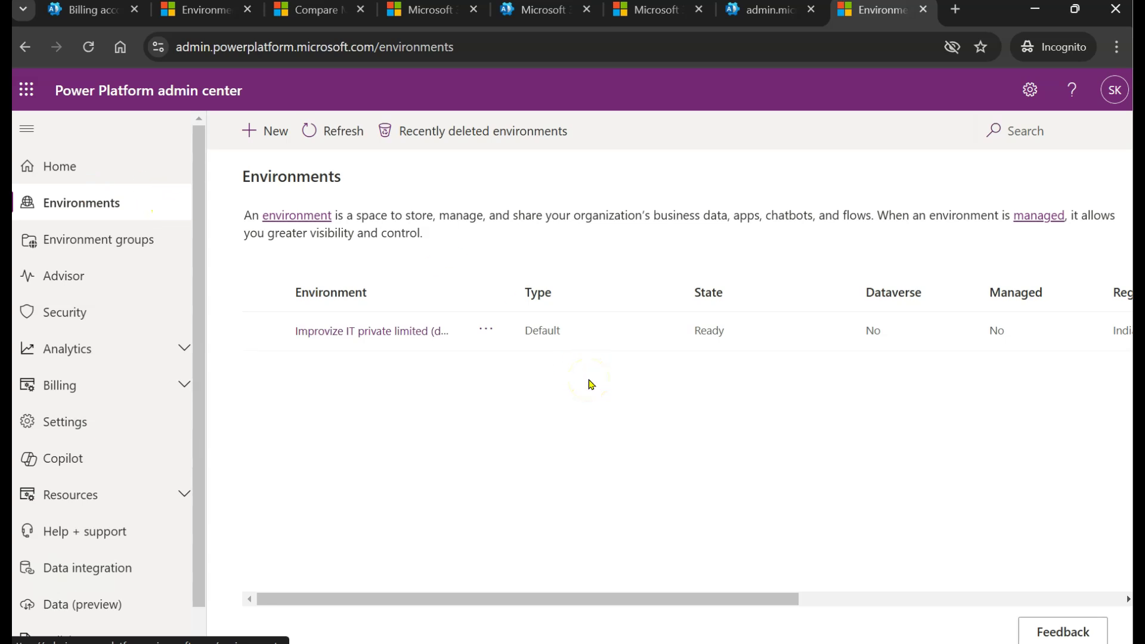
{"action": "left_click", "coordinate": [736, 412]}
- Finish the Finance Trial order, verify it under Billing > Your products, then return to Environments
{"action": "left_click", "coordinate": [762, 13]}
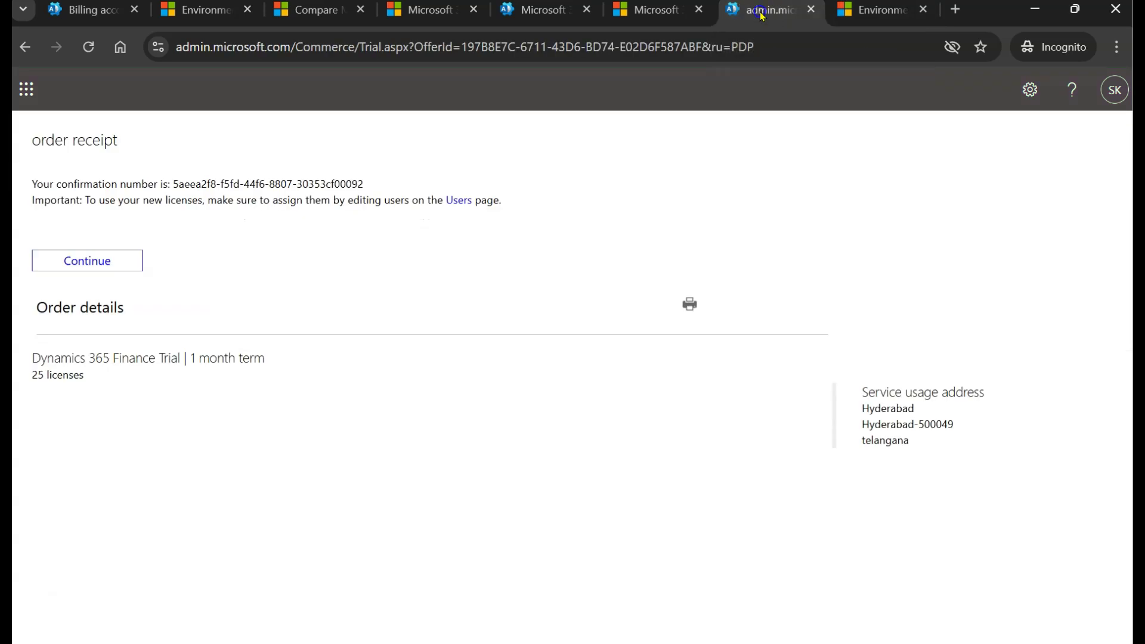
{"action": "left_click", "coordinate": [99, 265]}
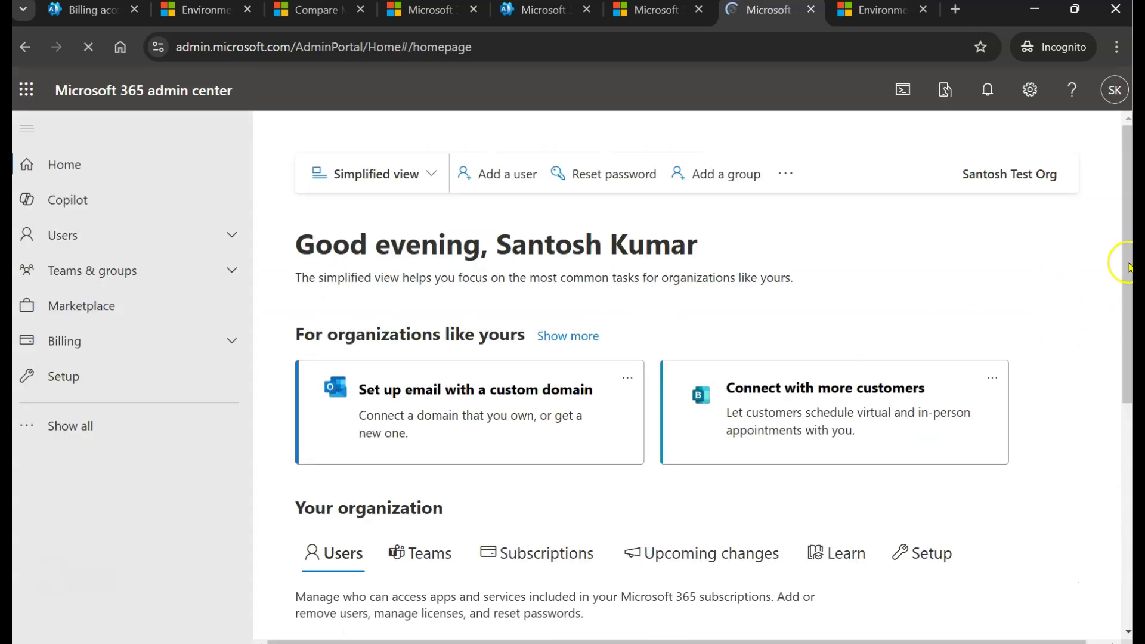
{"action": "left_click_drag", "start_coordinate": [1129, 267], "coordinate": [1116, 478]}
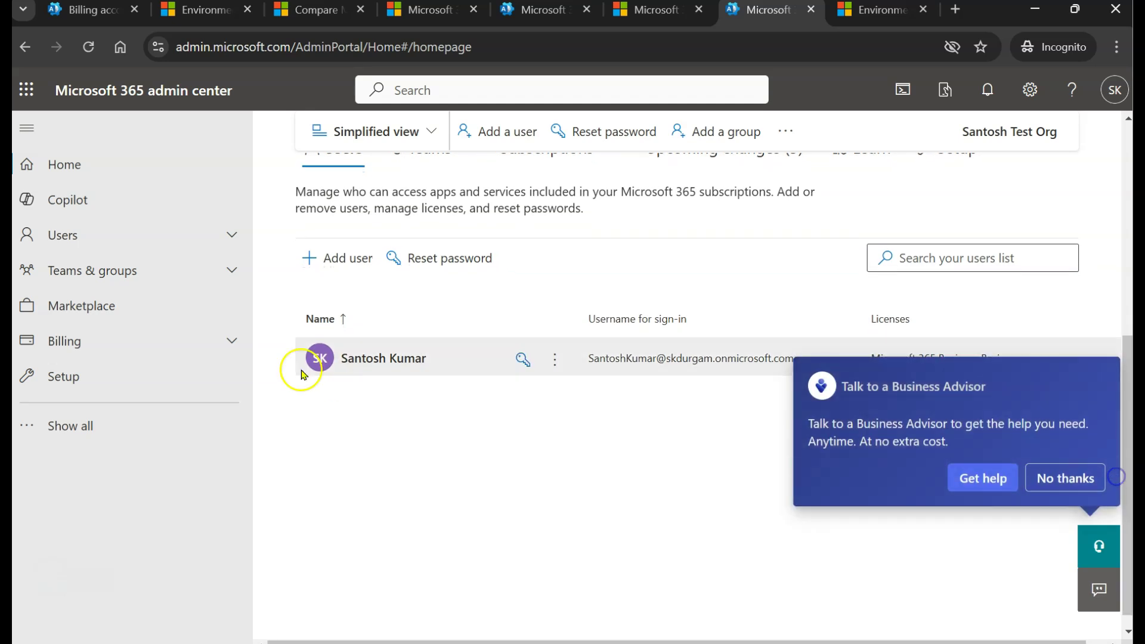
{"action": "left_click", "coordinate": [124, 345]}
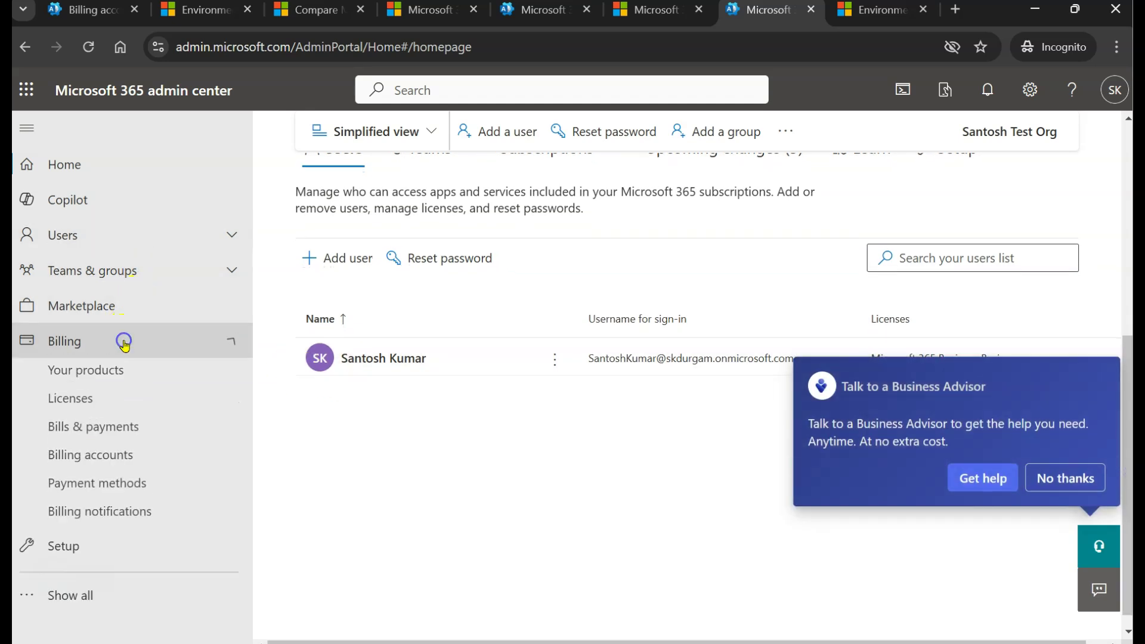
{"action": "left_click", "coordinate": [105, 372]}
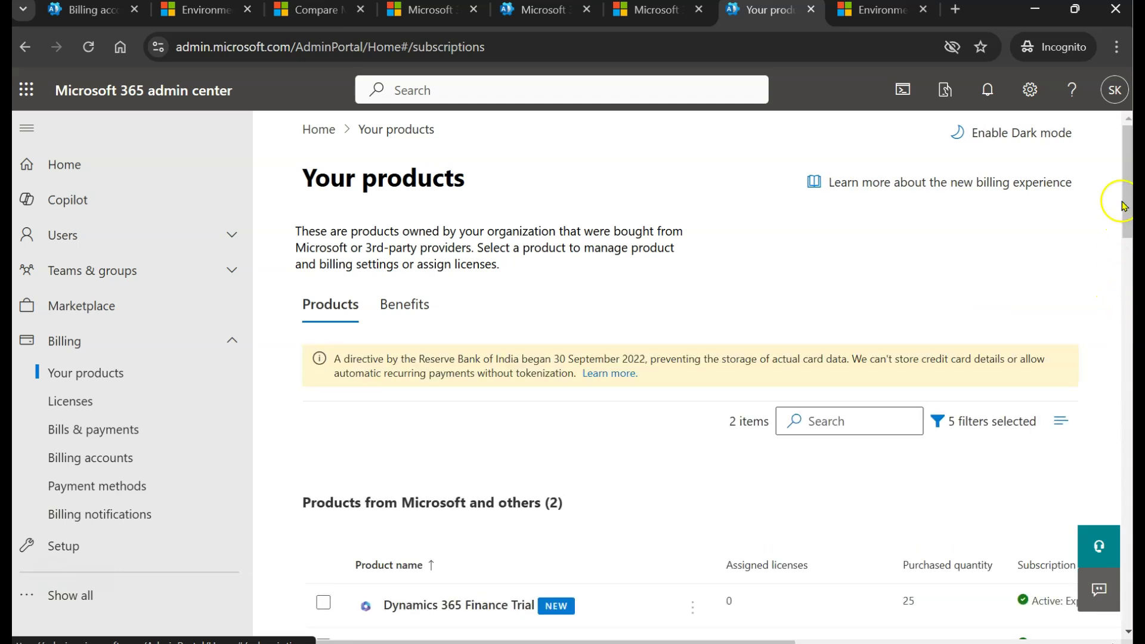
{"action": "scroll", "coordinate": [1120, 244], "scroll_direction": "down", "scroll_amount": 1}
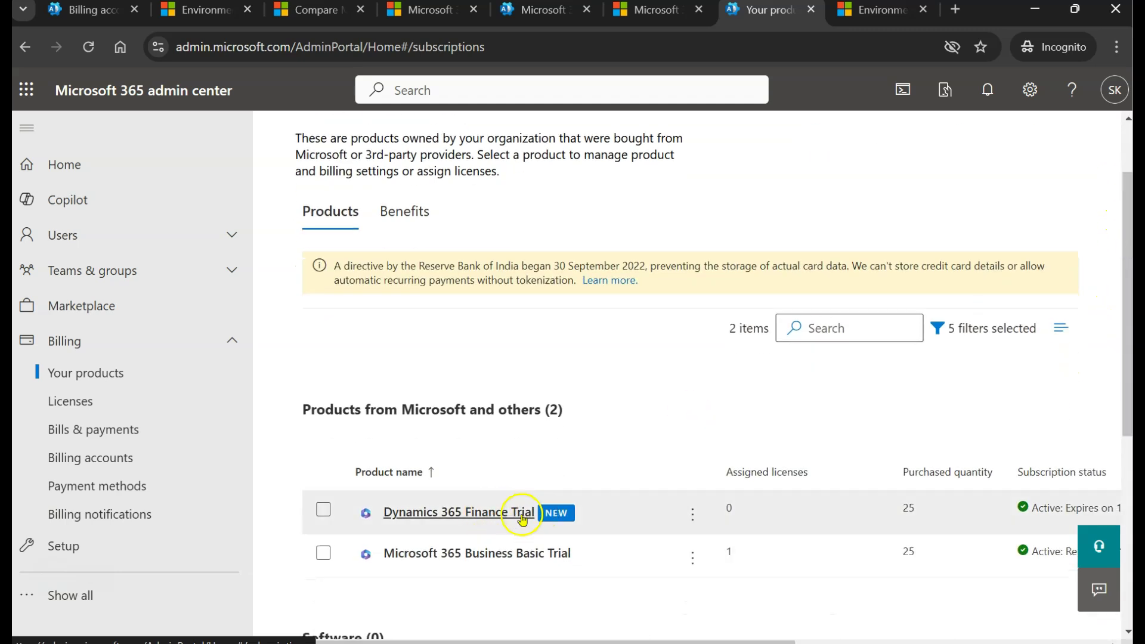
{"action": "scroll", "coordinate": [519, 517], "scroll_direction": "up", "scroll_amount": 1}
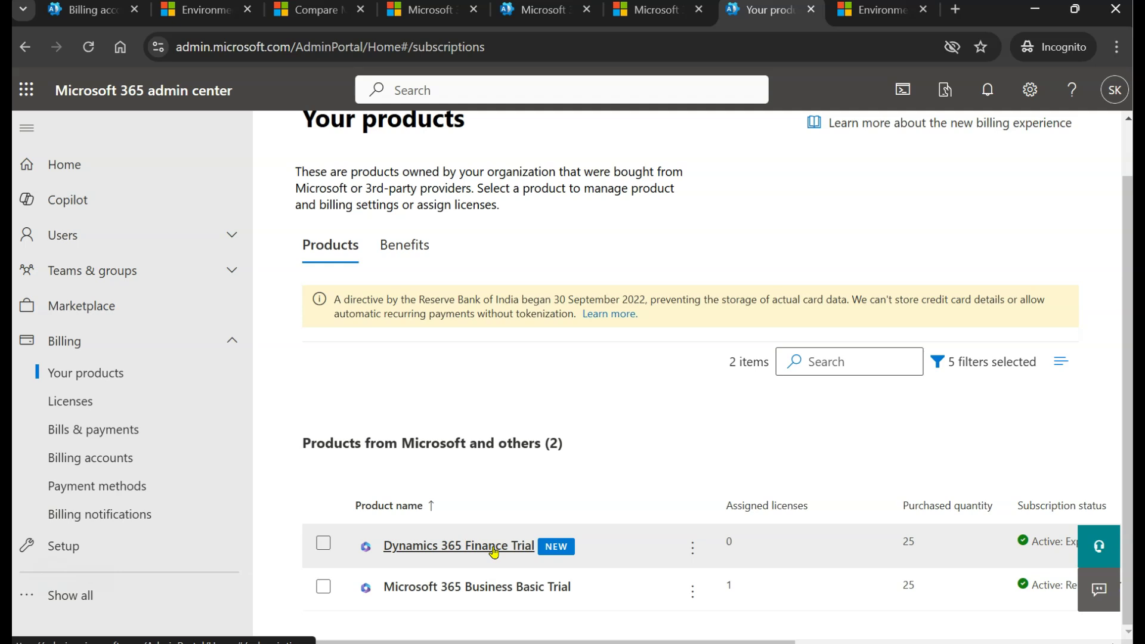
{"action": "left_click", "coordinate": [872, 11]}
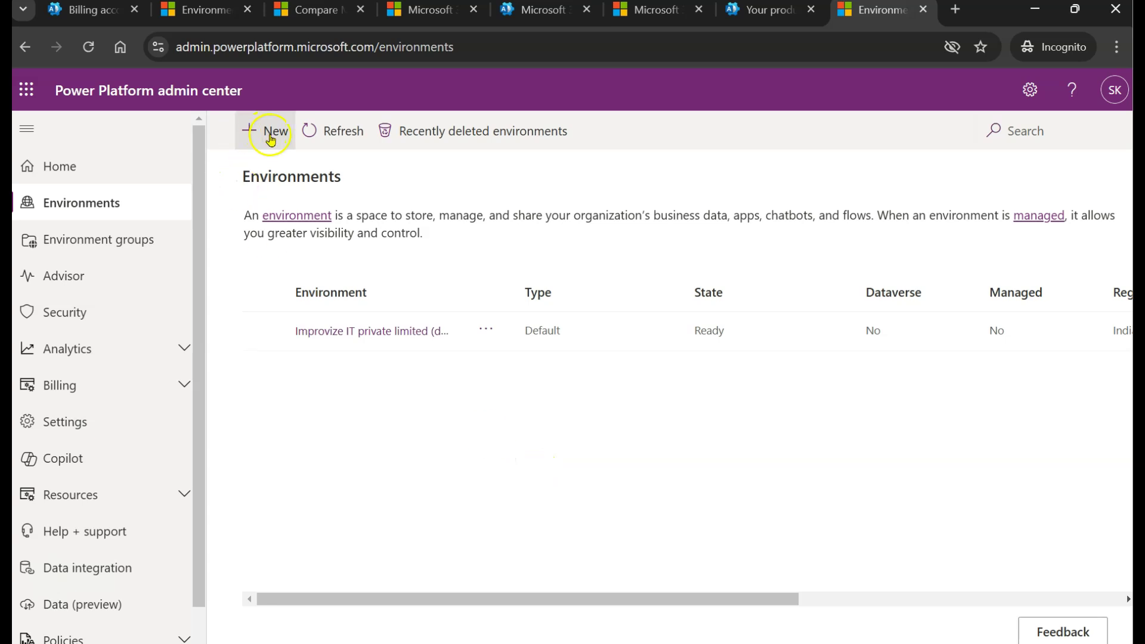
- Start a new environment named D365FO with its group set to None
{"action": "left_click", "coordinate": [270, 132]}
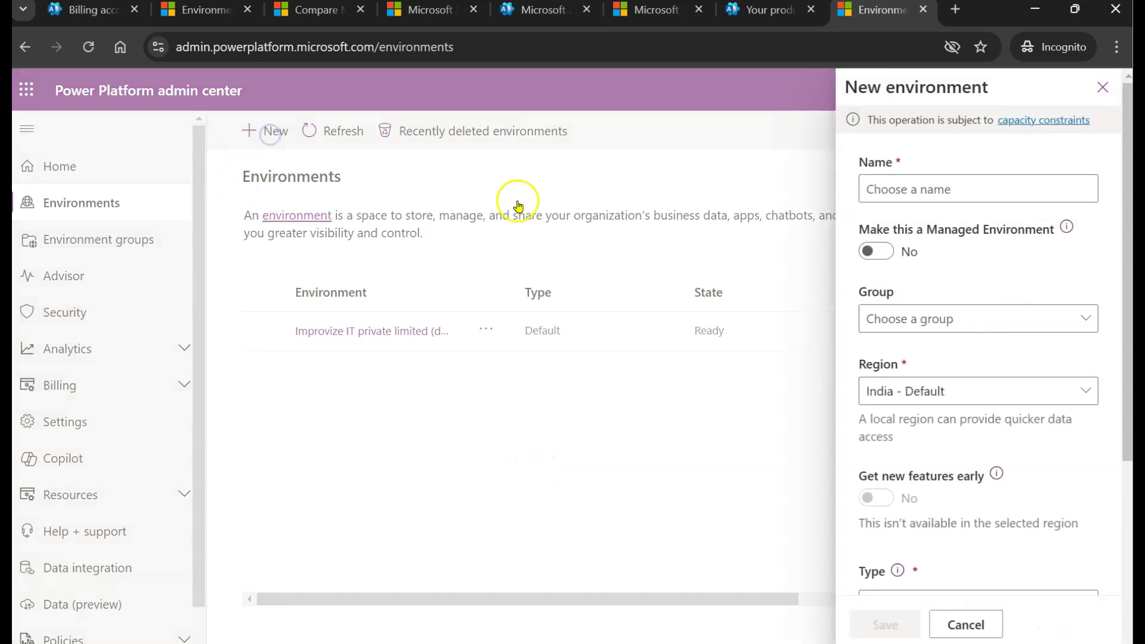
{"action": "left_click", "coordinate": [960, 188]}
{"action": "type", "text": "D365FO"}
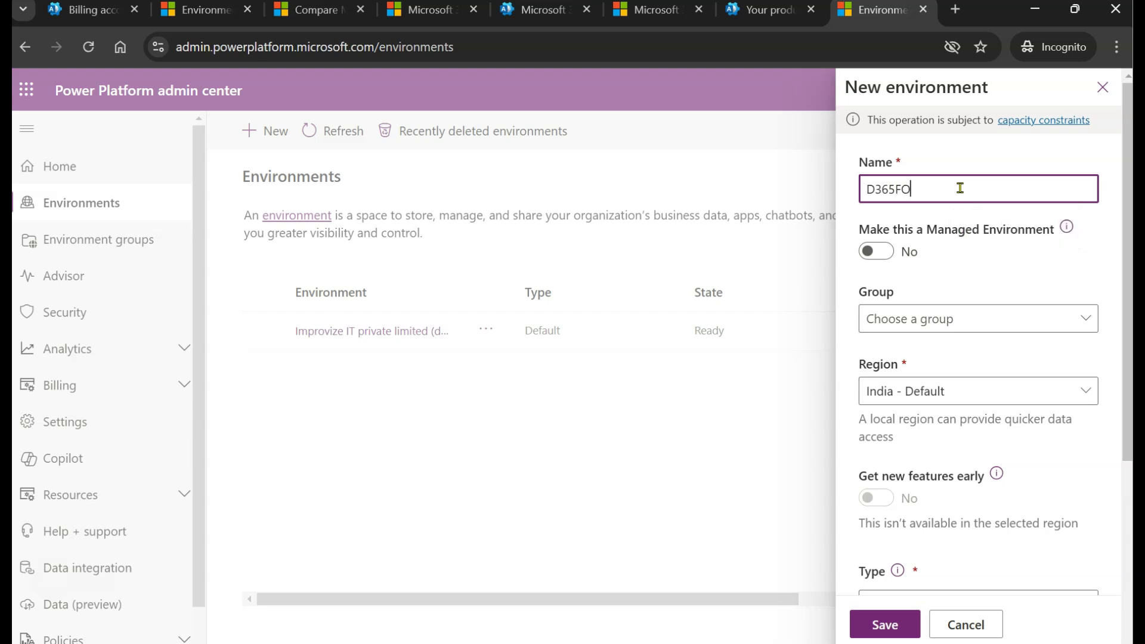
{"action": "left_click", "coordinate": [1043, 313]}
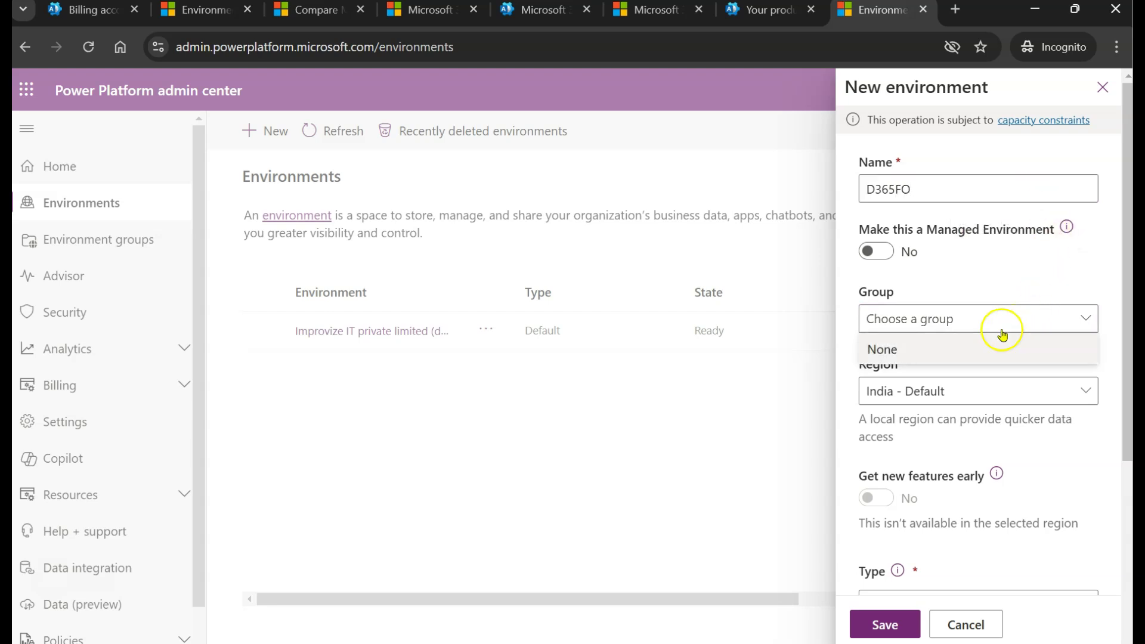
{"action": "left_click", "coordinate": [980, 342]}
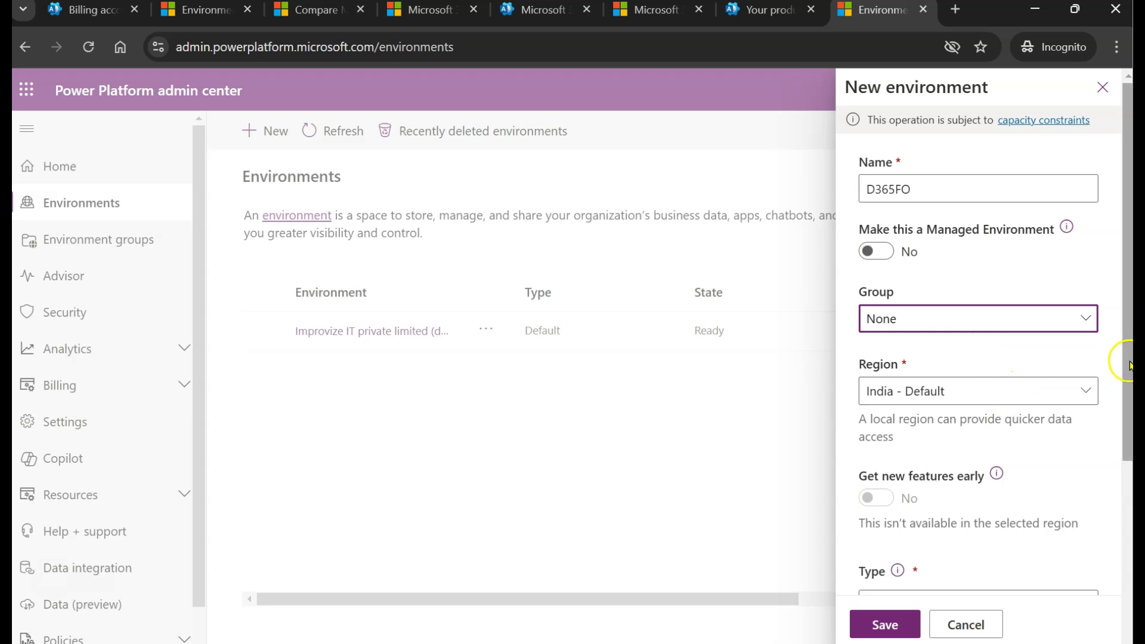
- Set the environment type to Trial (subscription-based) and continue to Dataverse settings
{"action": "left_click_drag", "start_coordinate": [1112, 370], "coordinate": [1113, 498]}
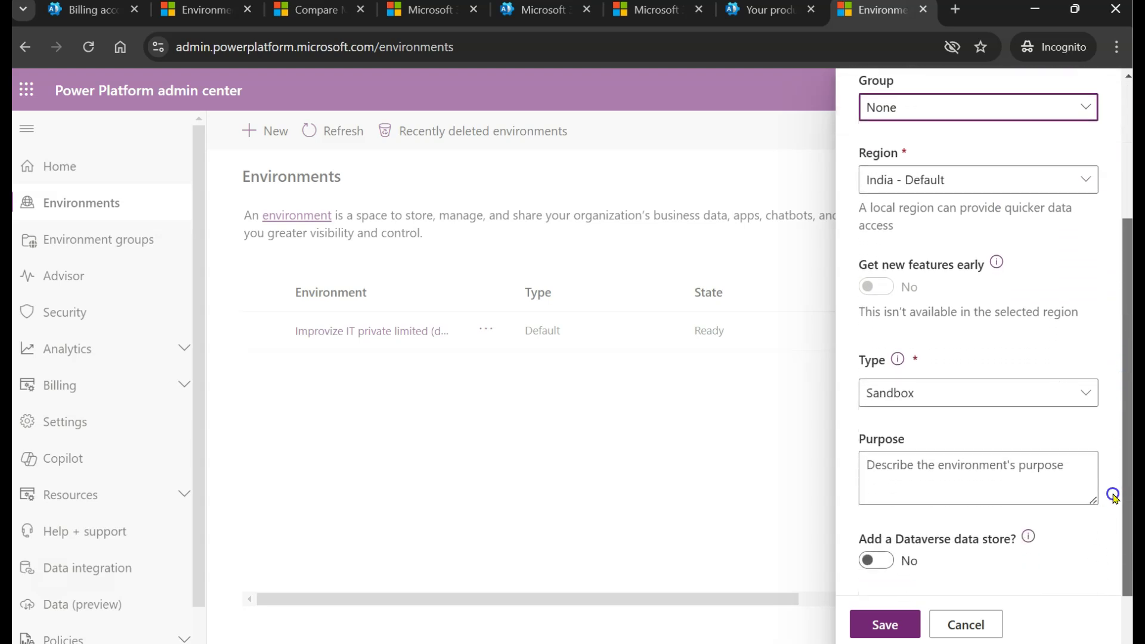
{"action": "left_click", "coordinate": [956, 394]}
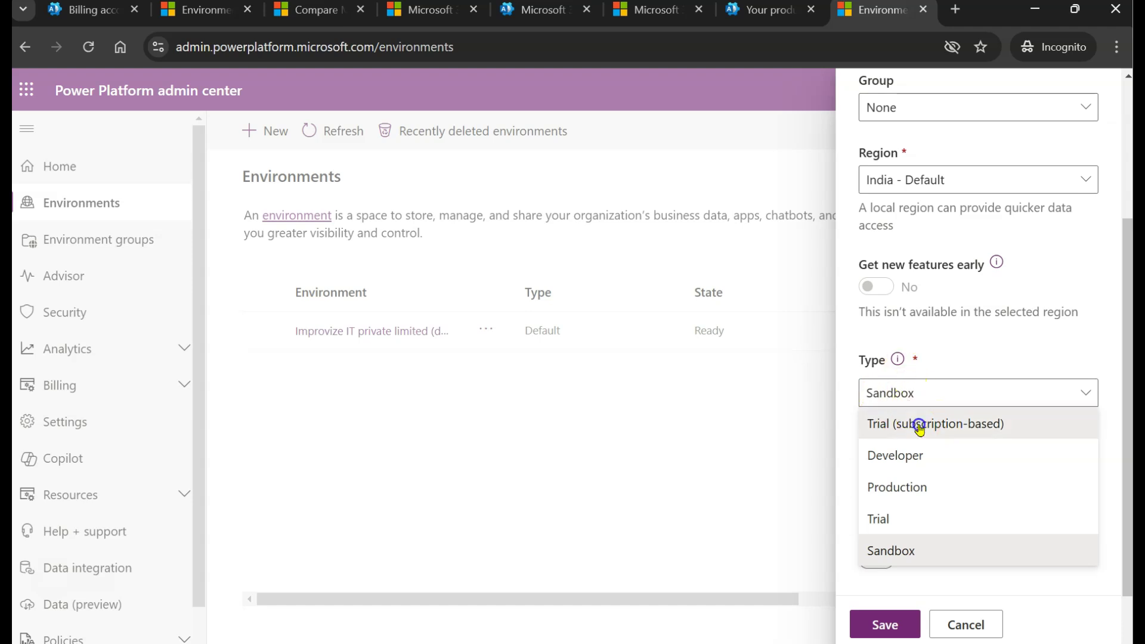
{"action": "left_click", "coordinate": [918, 424]}
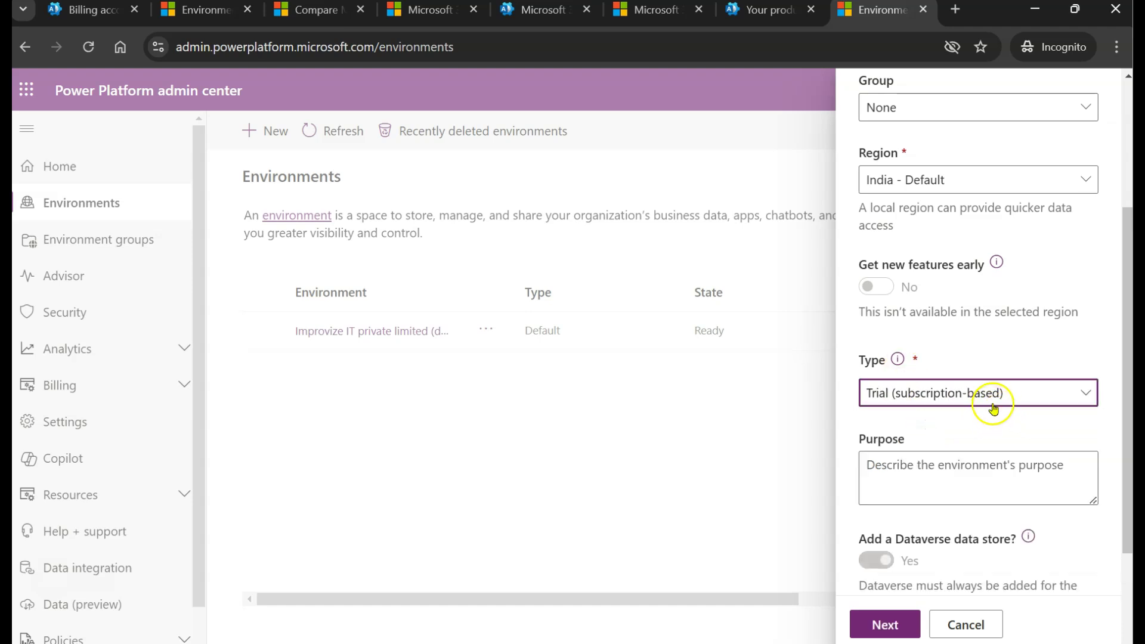
{"action": "scroll", "coordinate": [1103, 421], "scroll_direction": "down", "scroll_amount": 2}
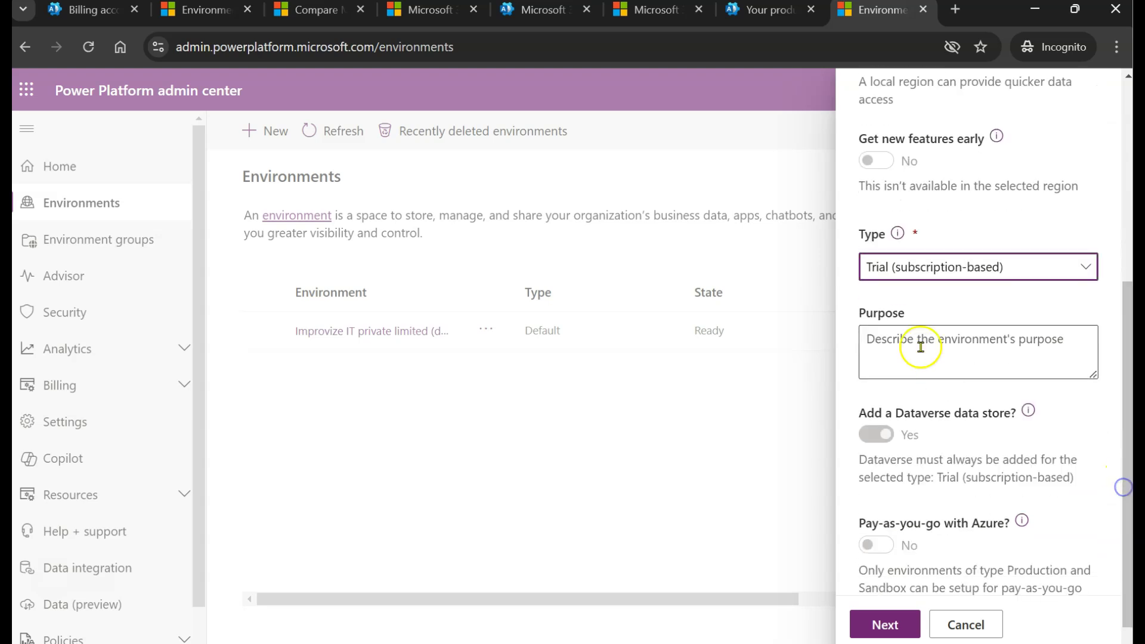
{"action": "left_click", "coordinate": [987, 266]}
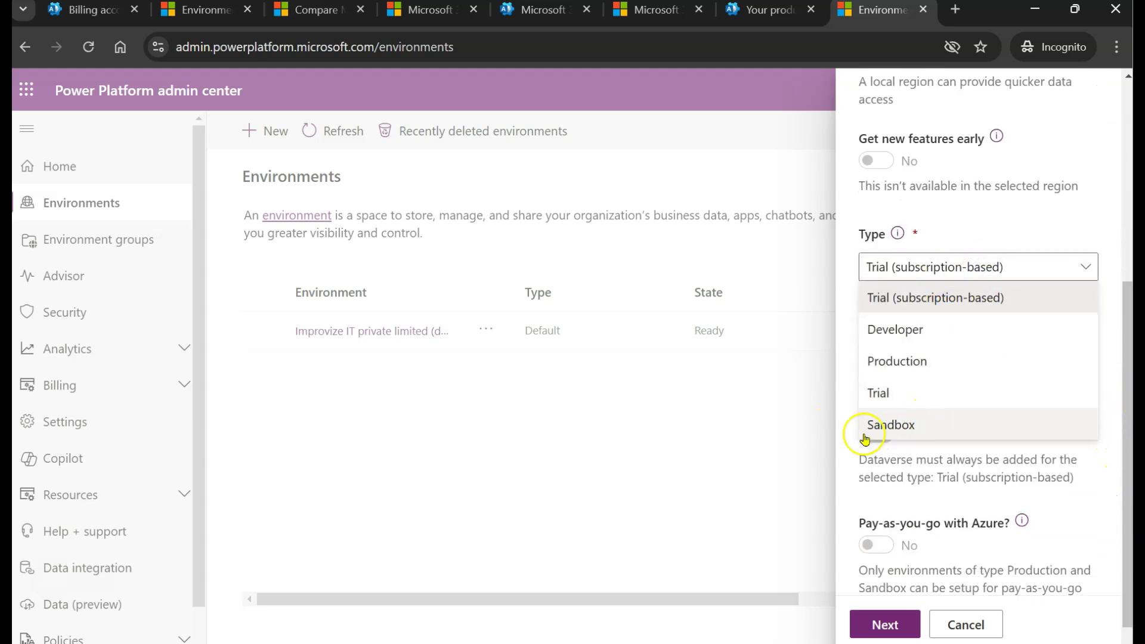
{"action": "left_click", "coordinate": [849, 455]}
{"action": "scroll", "coordinate": [1117, 513], "scroll_direction": "down", "scroll_amount": 1}
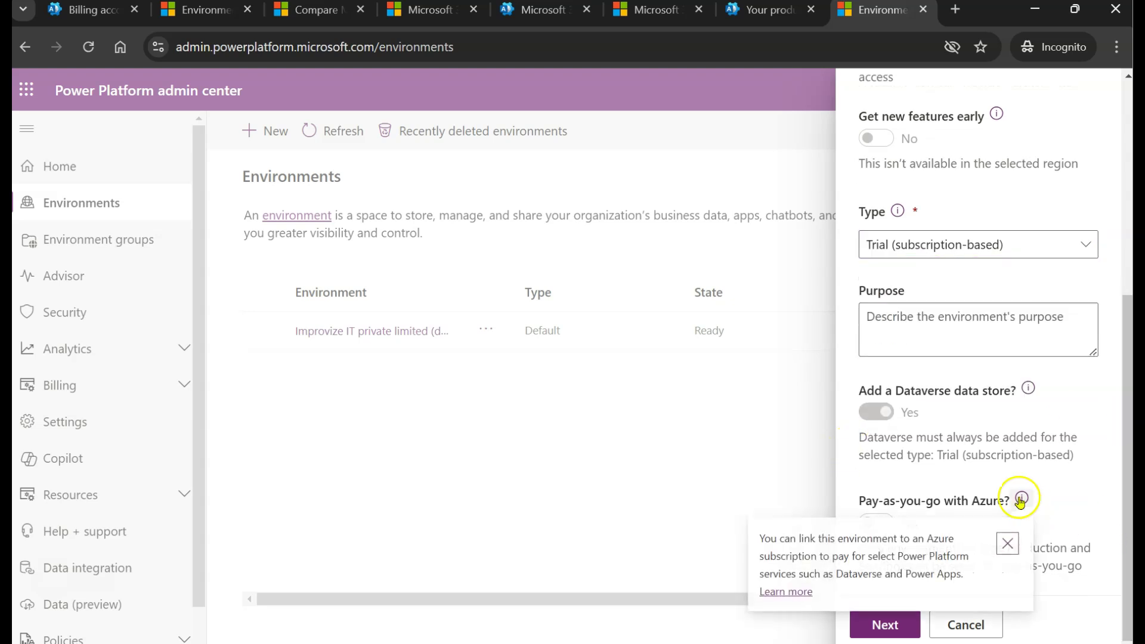
{"action": "left_click", "coordinate": [884, 623]}
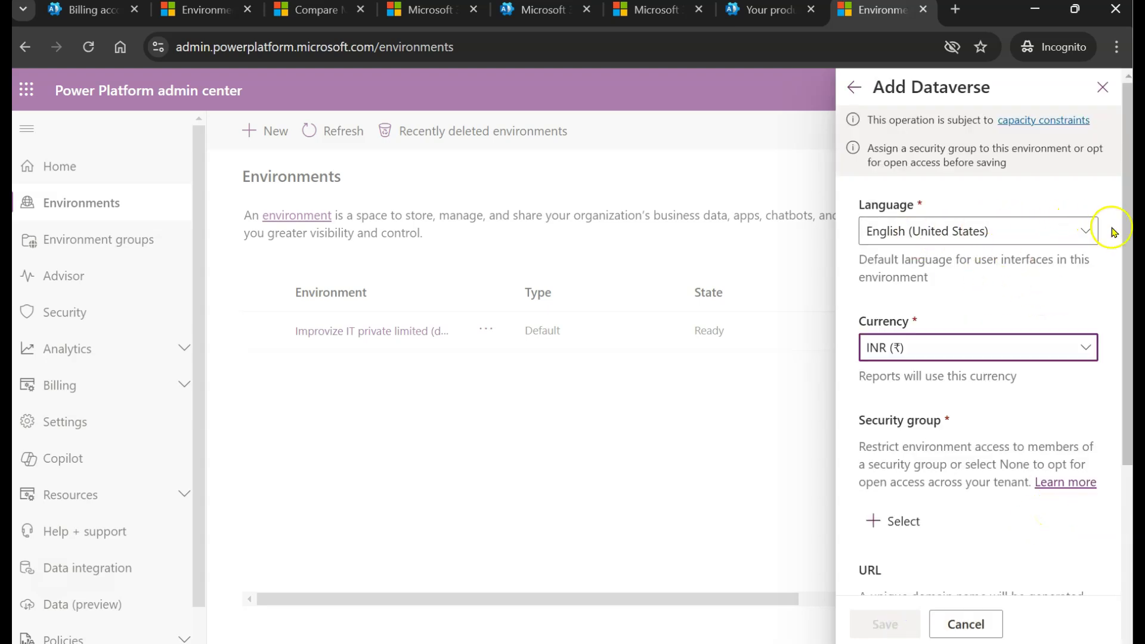
- Set the environment's Security group to None for open access across the tenant
{"action": "left_click_drag", "start_coordinate": [1127, 232], "coordinate": [1125, 360]}
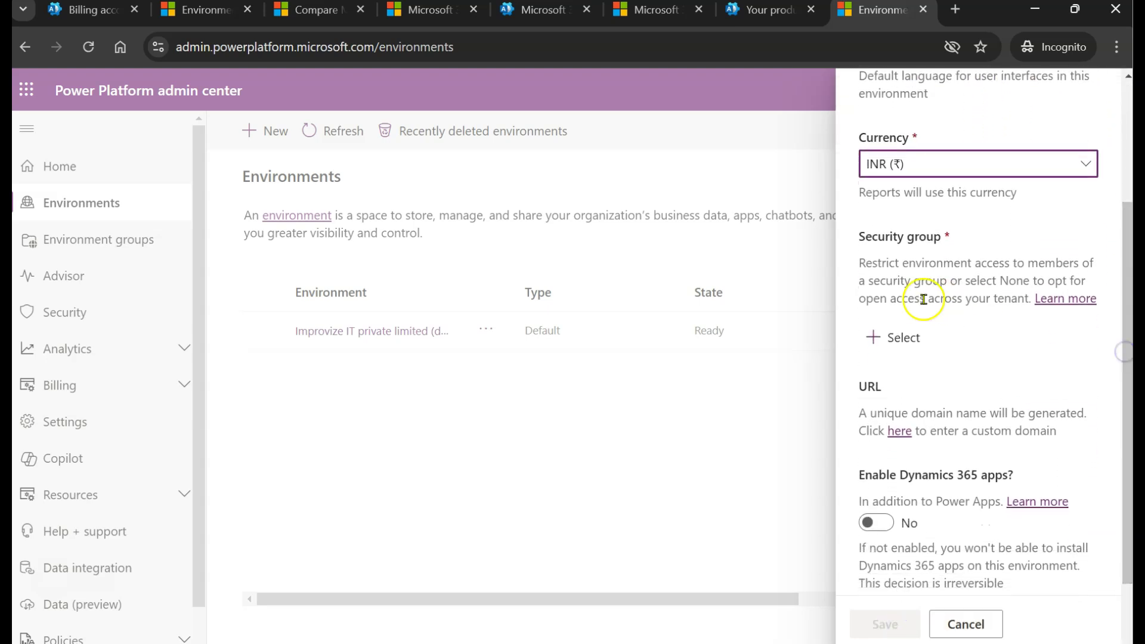
{"action": "left_click", "coordinate": [894, 343]}
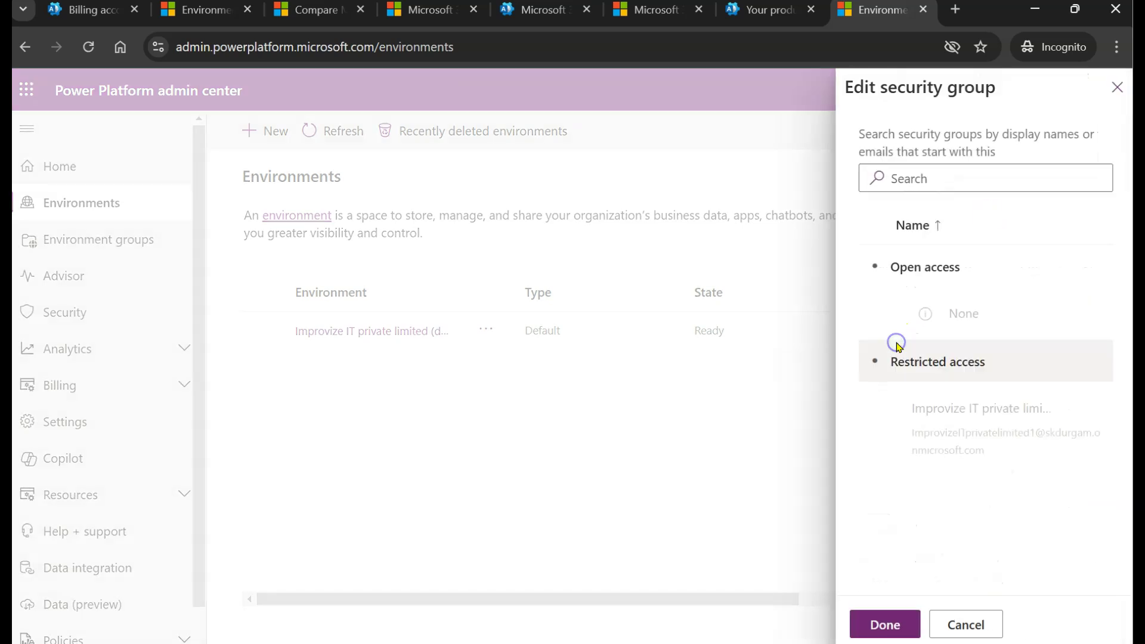
{"action": "left_click", "coordinate": [879, 313]}
{"action": "left_click", "coordinate": [884, 624]}
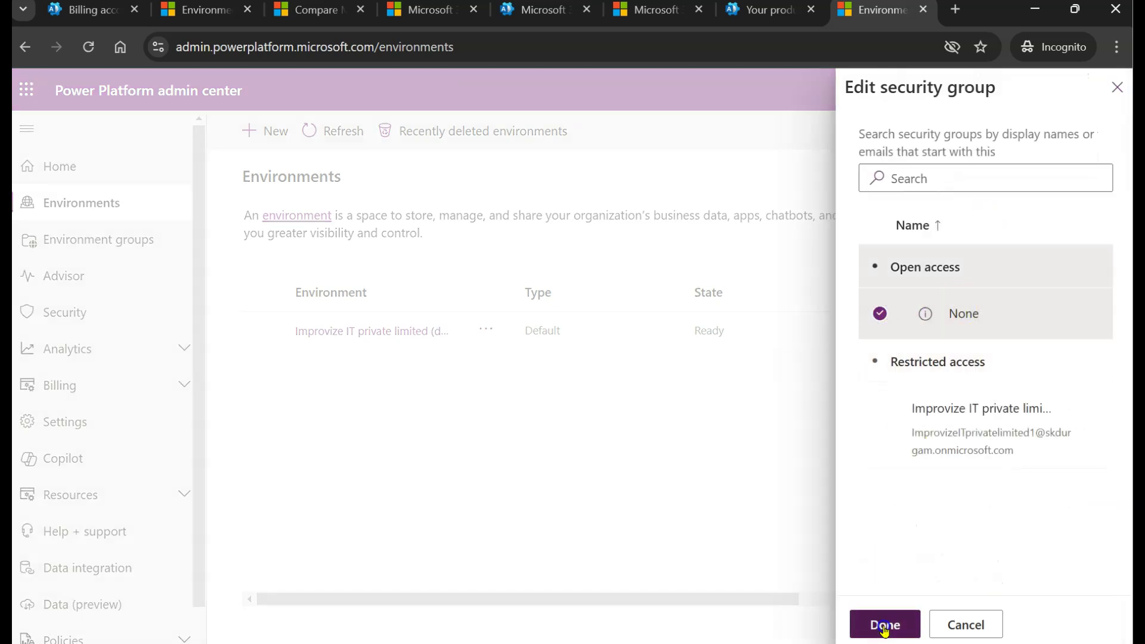
{"action": "left_click_drag", "start_coordinate": [1124, 370], "coordinate": [1126, 394]}
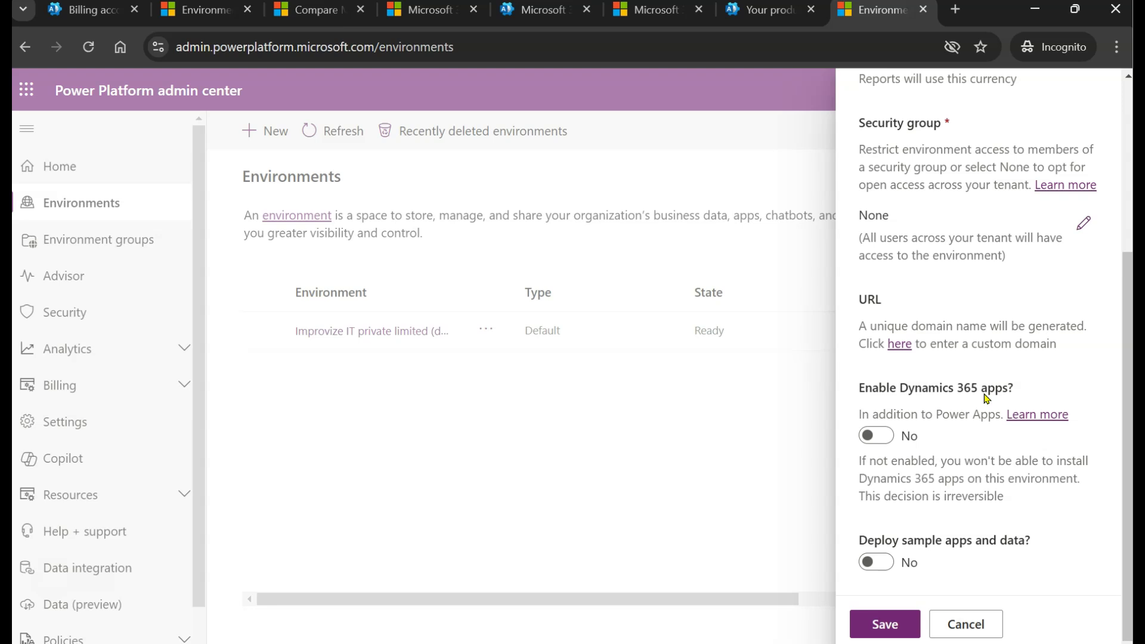
- Enable Dynamics 365 apps with Finance (Preview) auto-deployed, then save the new environment
{"action": "left_click", "coordinate": [890, 437]}
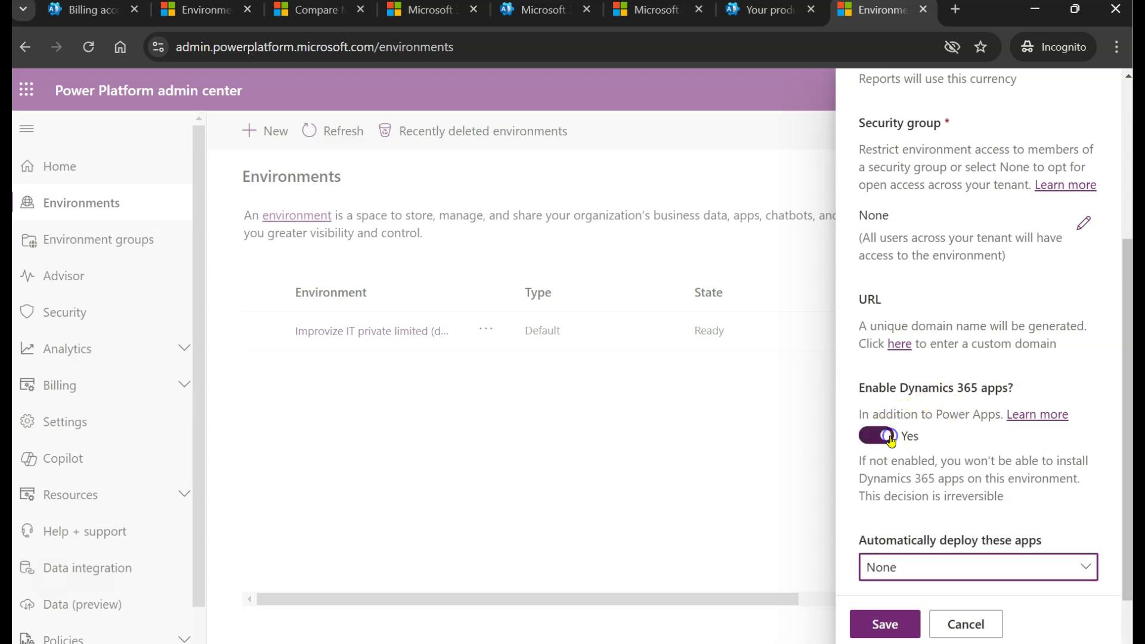
{"action": "left_click_drag", "start_coordinate": [1124, 473], "coordinate": [1124, 514]}
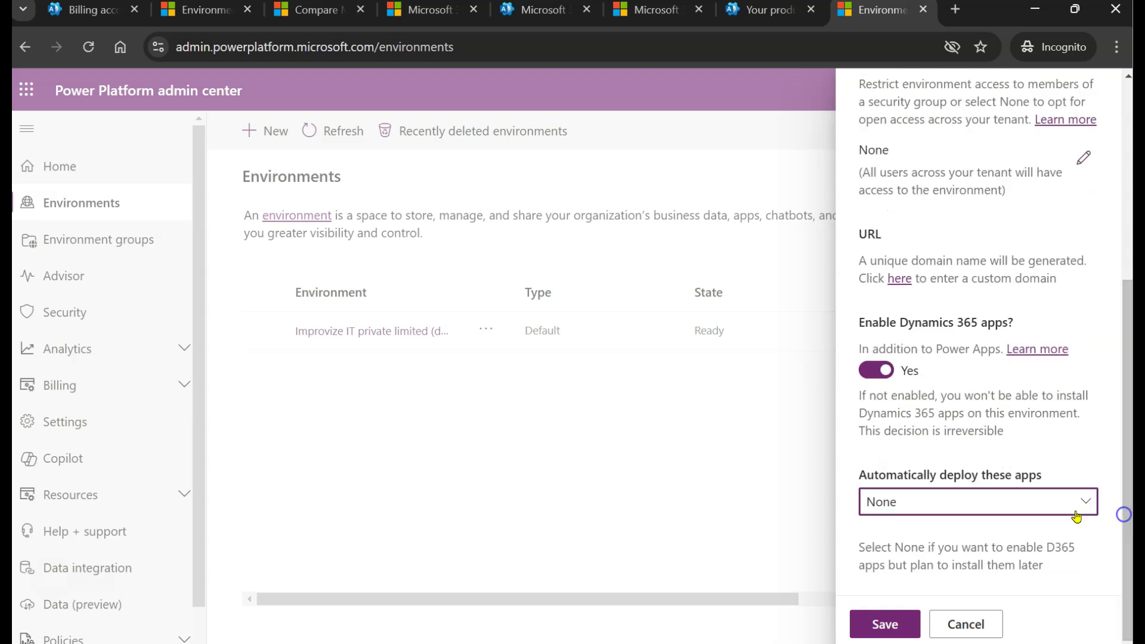
{"action": "left_click", "coordinate": [916, 508]}
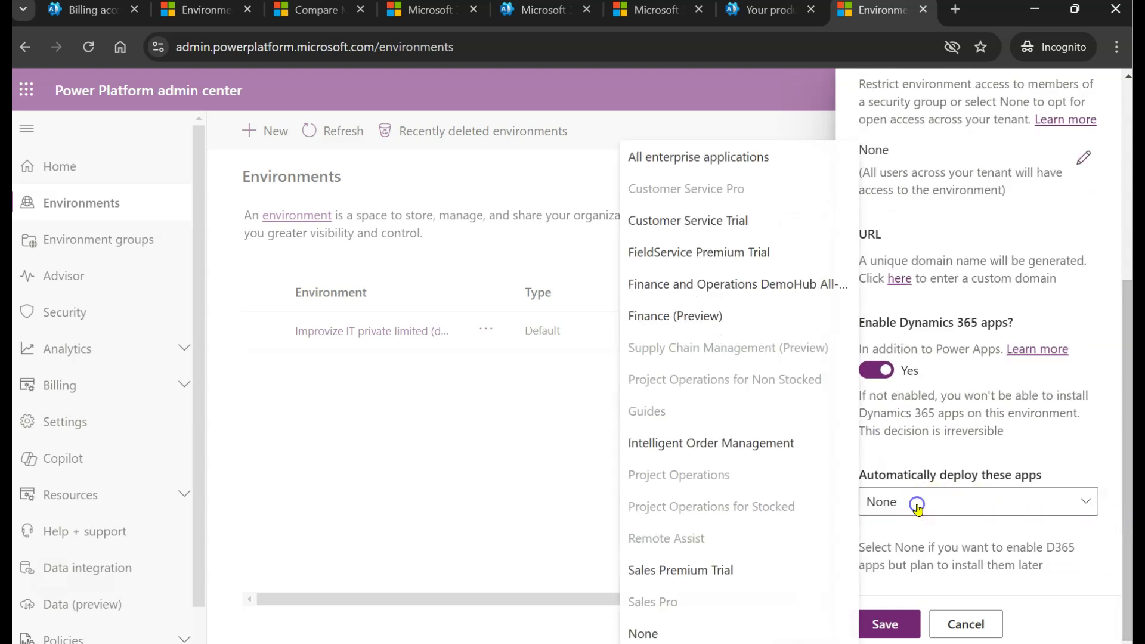
{"action": "left_click", "coordinate": [718, 322]}
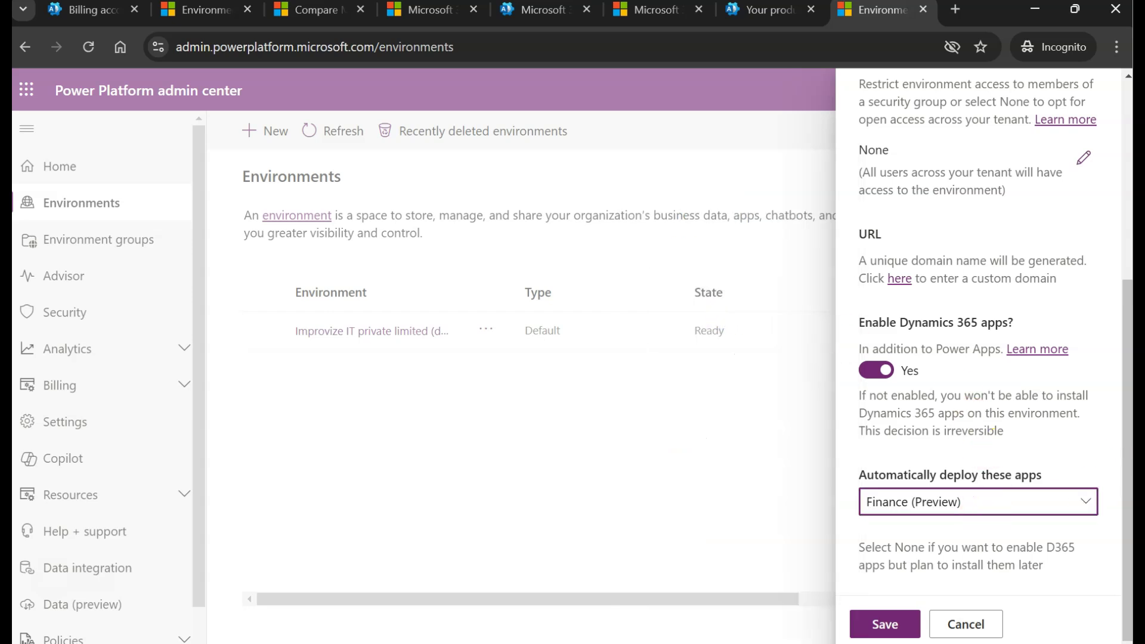
{"action": "left_click", "coordinate": [884, 623]}
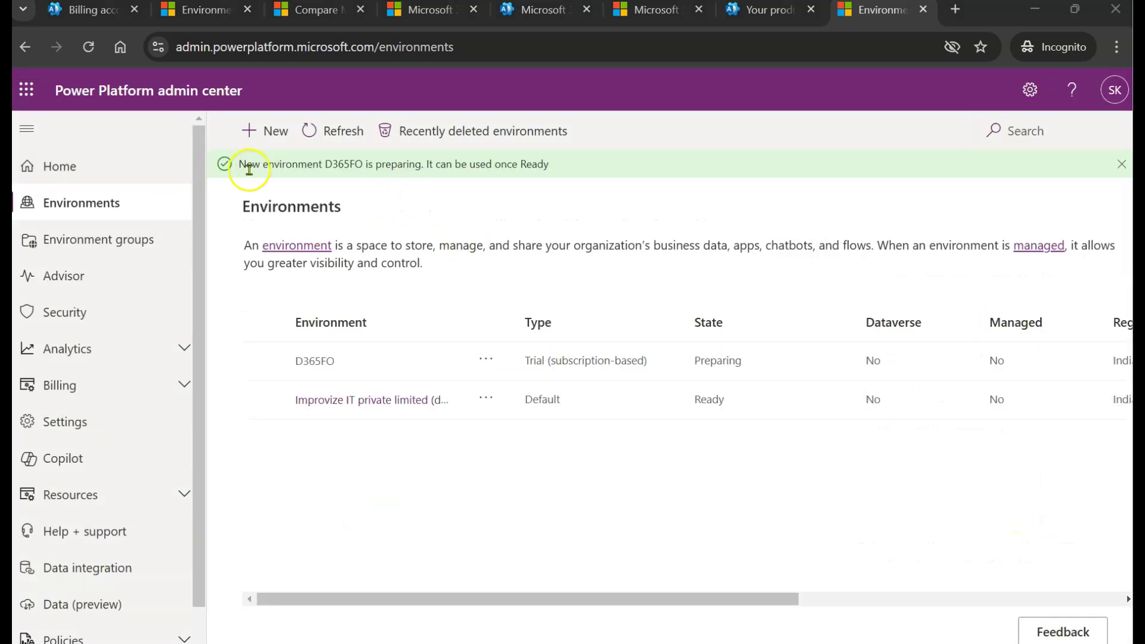
- Monitor the preparing D365FO1 environment in the Environments list until it shows Ready
{"action": "left_click_drag", "start_coordinate": [236, 169], "coordinate": [560, 172]}
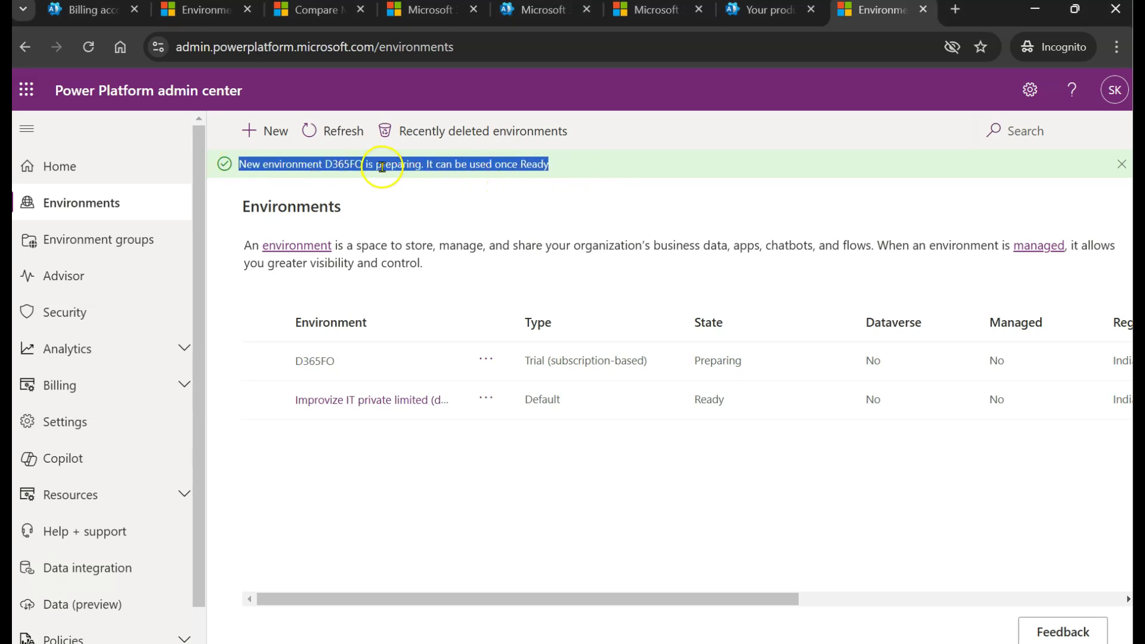
{"action": "left_click", "coordinate": [531, 164]}
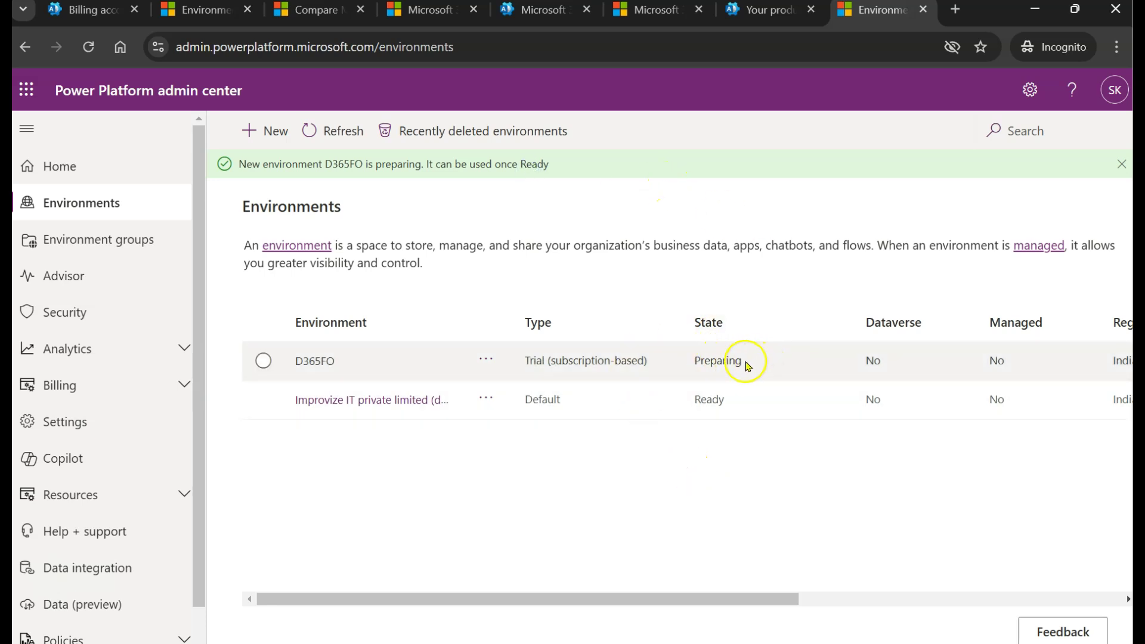
{"action": "left_click_drag", "start_coordinate": [741, 360], "coordinate": [678, 363]}
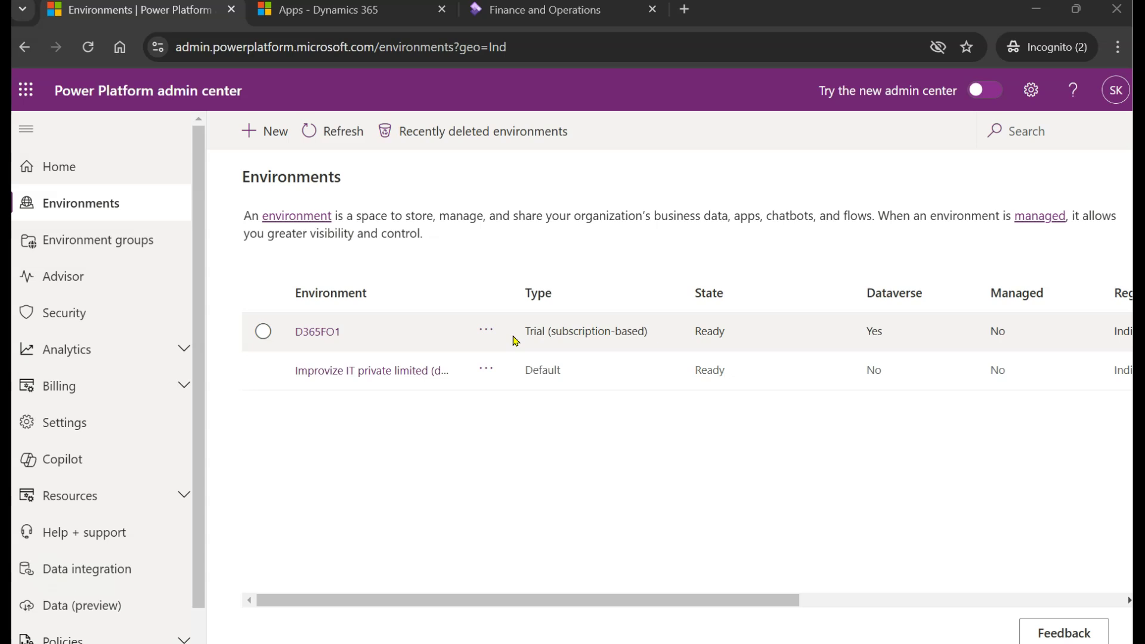
{"action": "left_click", "coordinate": [465, 492]}
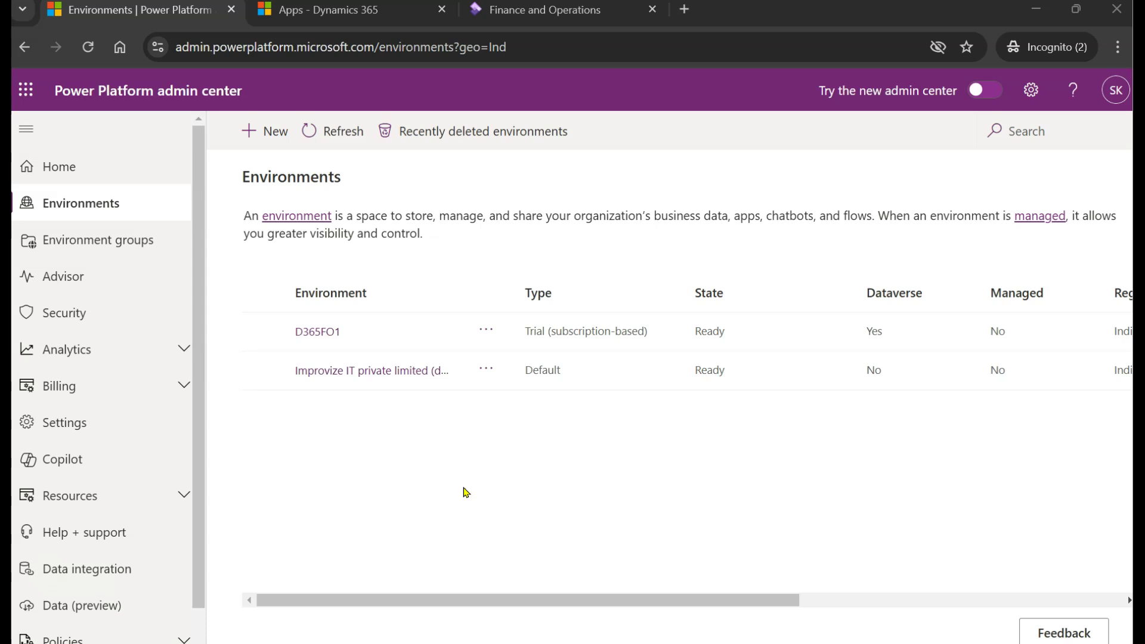
{"action": "left_click", "coordinate": [278, 140]}
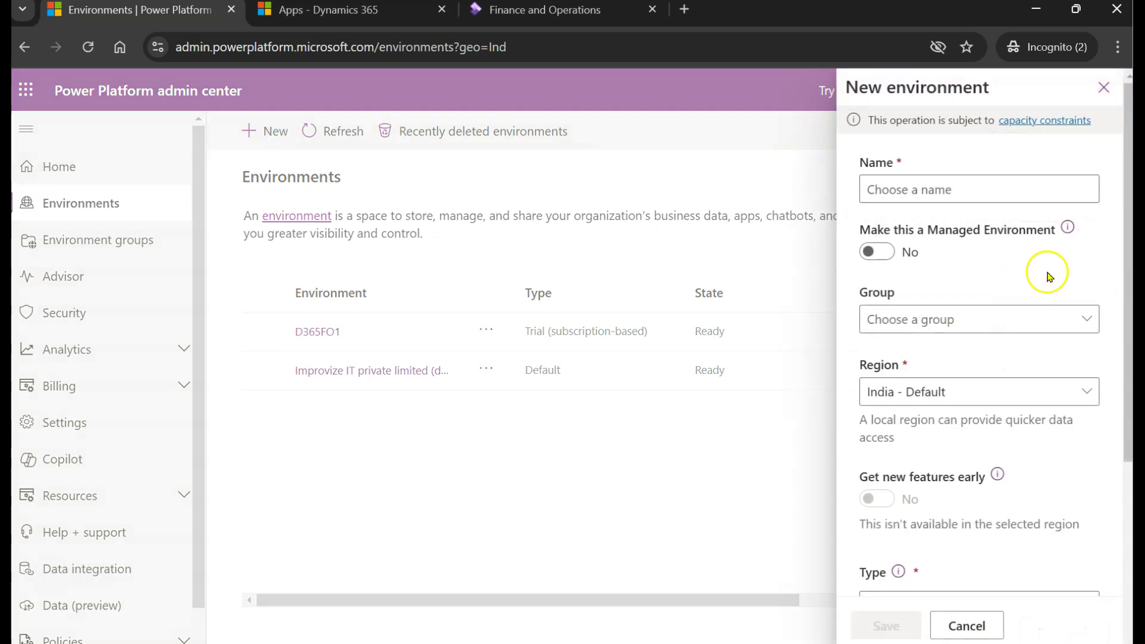
{"action": "left_click_drag", "start_coordinate": [1116, 250], "coordinate": [1105, 477]}
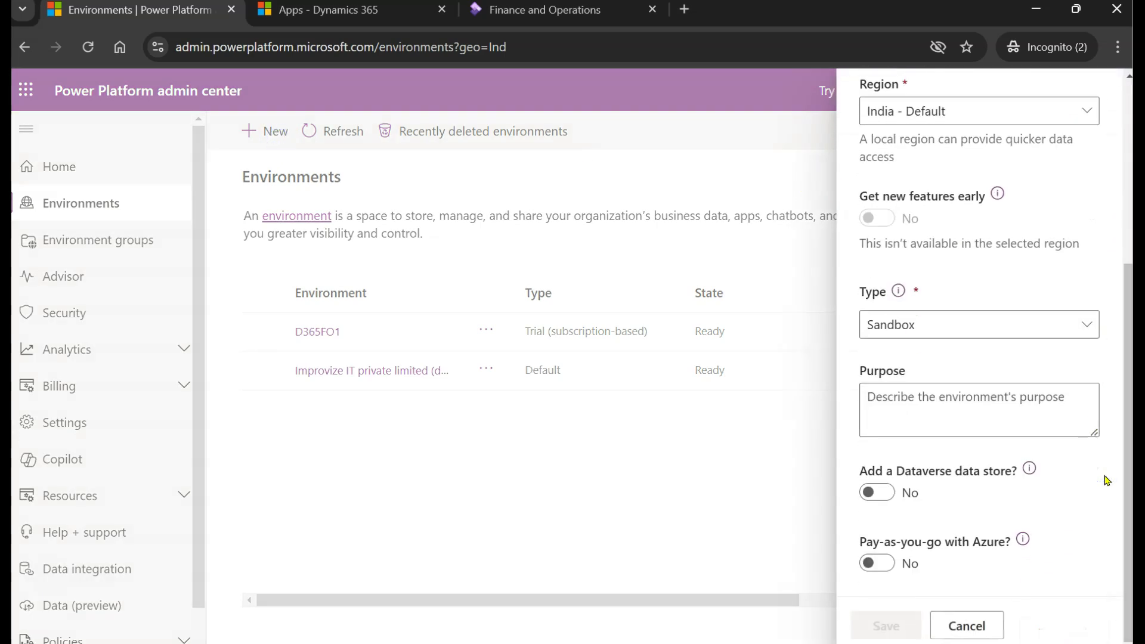
{"action": "scroll", "coordinate": [1106, 480], "scroll_direction": "up", "scroll_amount": 5}
{"action": "left_click", "coordinate": [967, 625]}
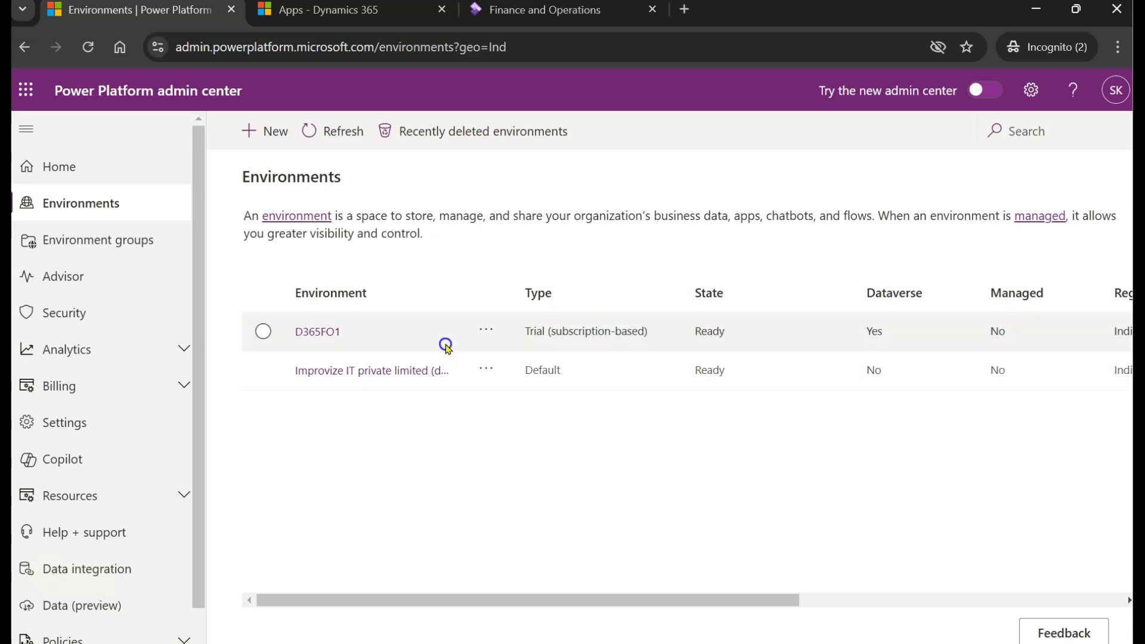
- Open the D365FO1 details page and scroll to its Finance and Operations URL
{"action": "left_click", "coordinate": [692, 281]}
{"action": "left_click", "coordinate": [320, 331]}
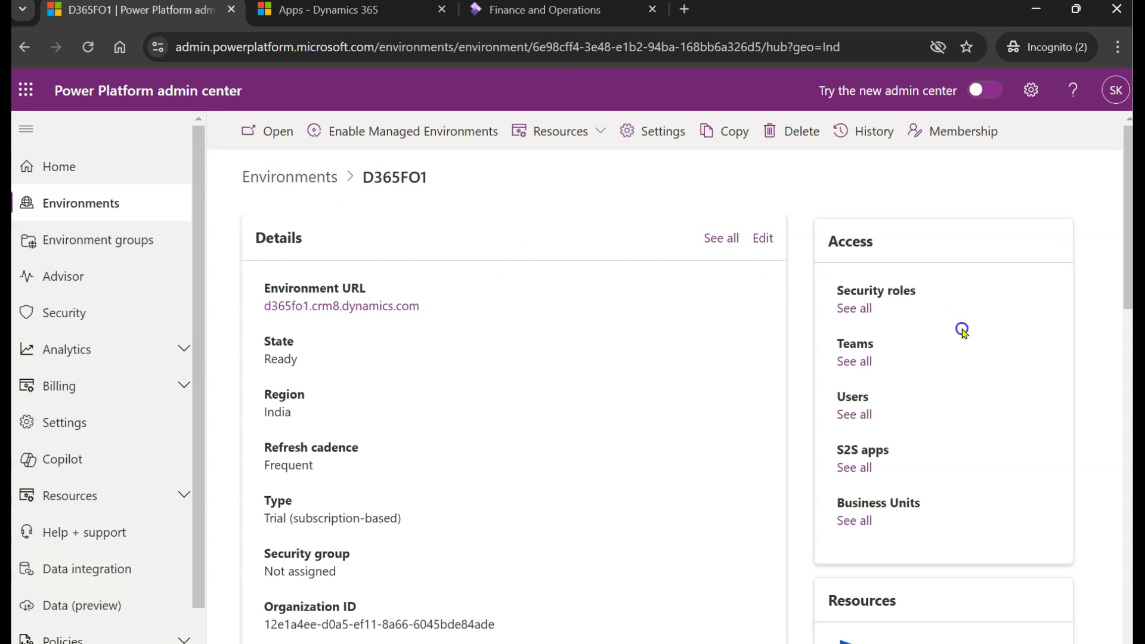
{"action": "left_click_drag", "start_coordinate": [1128, 280], "coordinate": [1128, 422]}
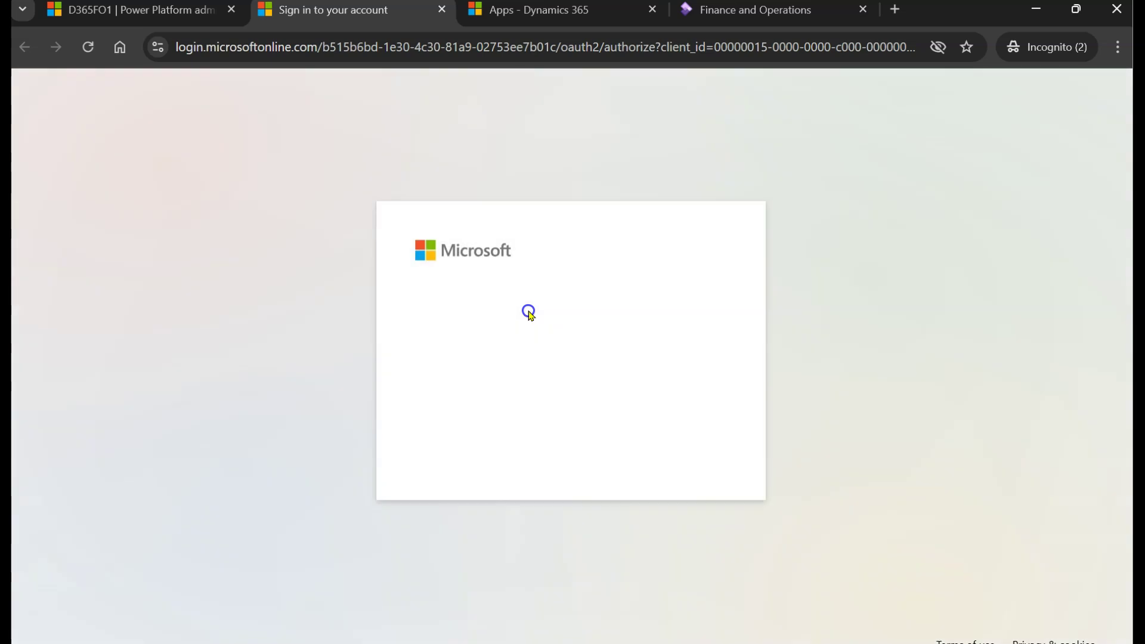
- Sign in with the admin account and its password, declining to stay signed in
{"action": "left_click", "coordinate": [628, 342]}
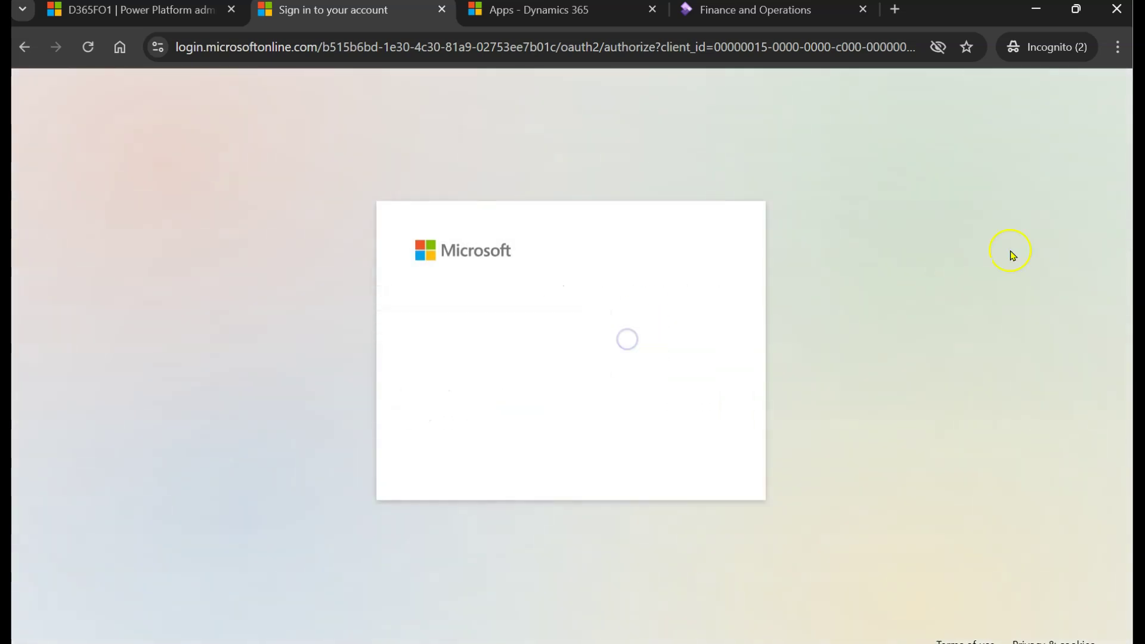
{"action": "left_click", "coordinate": [568, 354]}
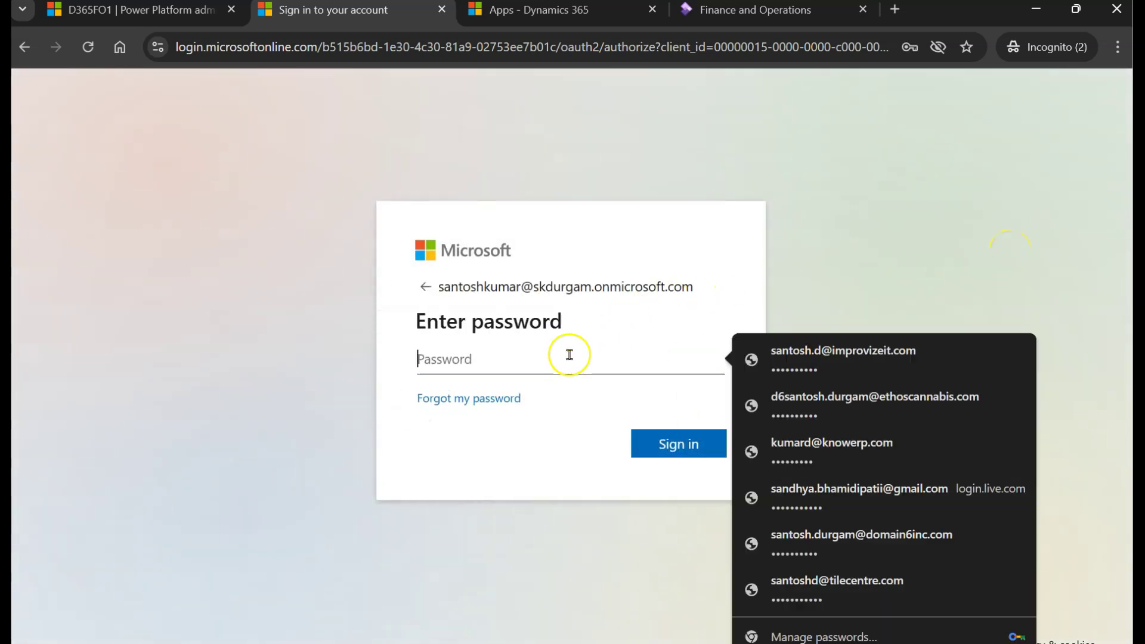
{"action": "type", "text": "•••"}
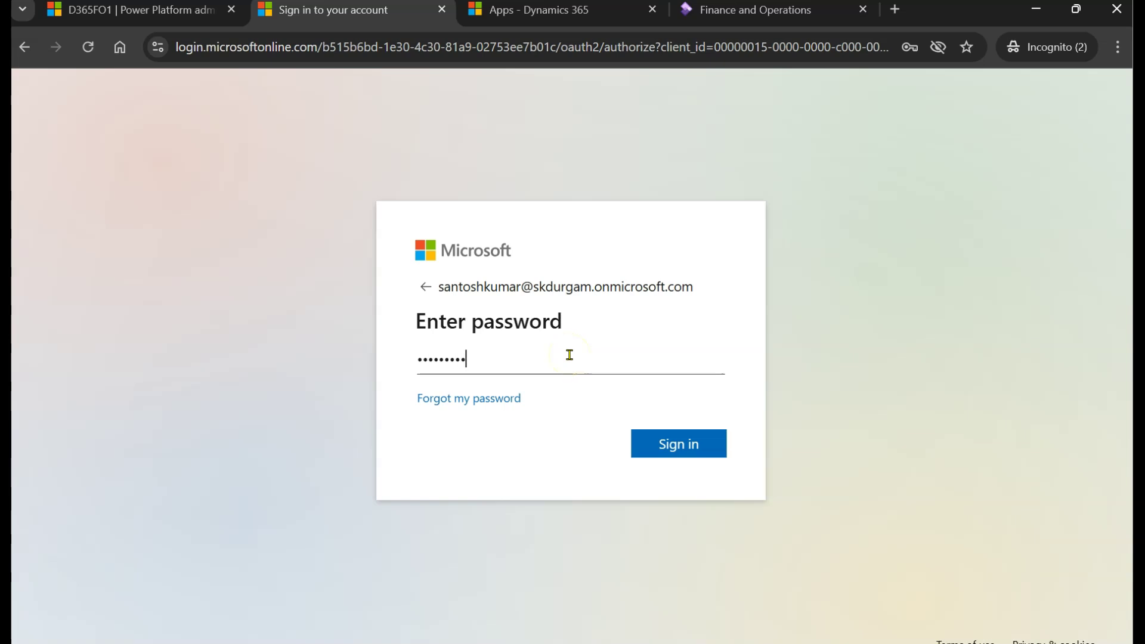
{"action": "type", "text": "••••••"}
{"action": "left_click", "coordinate": [685, 444]}
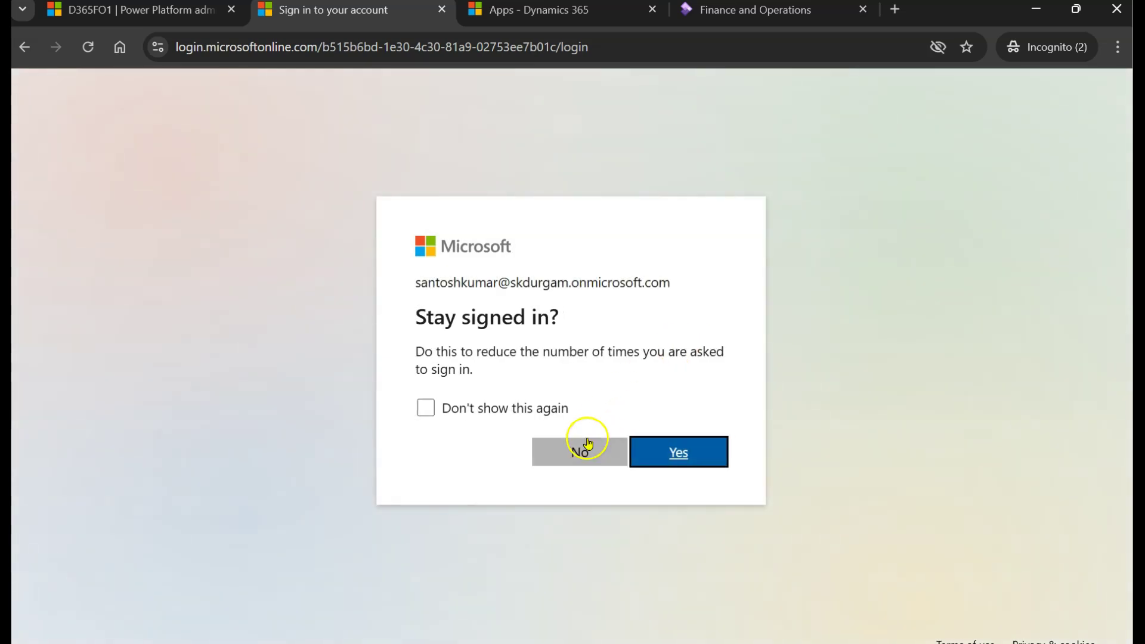
{"action": "left_click", "coordinate": [587, 439]}
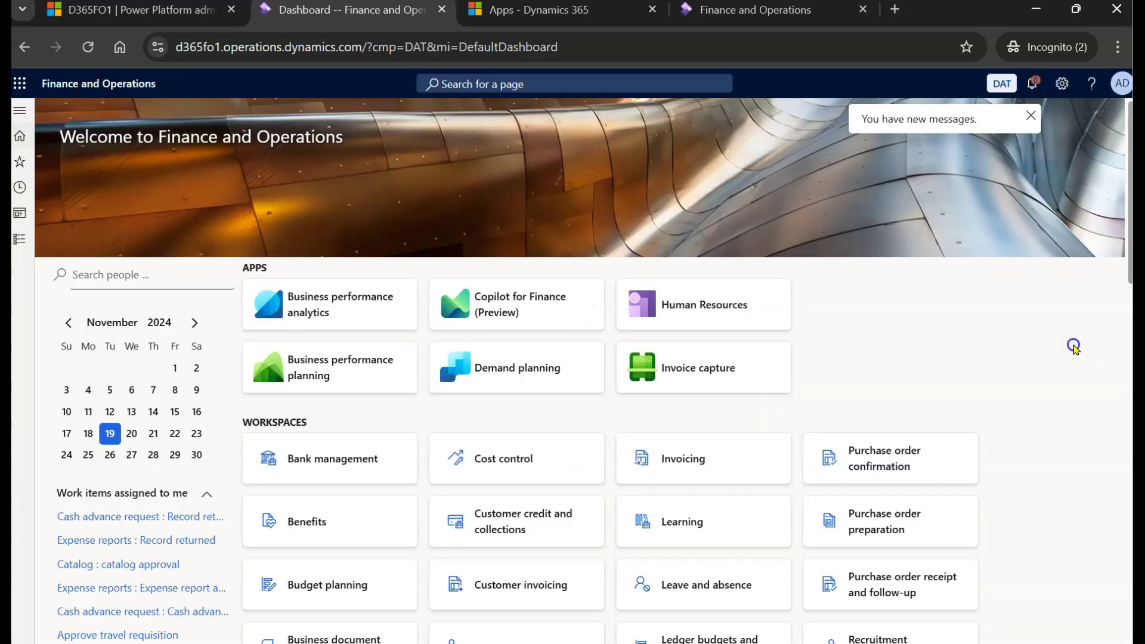
- Switch the company from DAT to USMF (Contoso Entertainment System USA) using the header company picker
{"action": "left_click", "coordinate": [841, 208]}
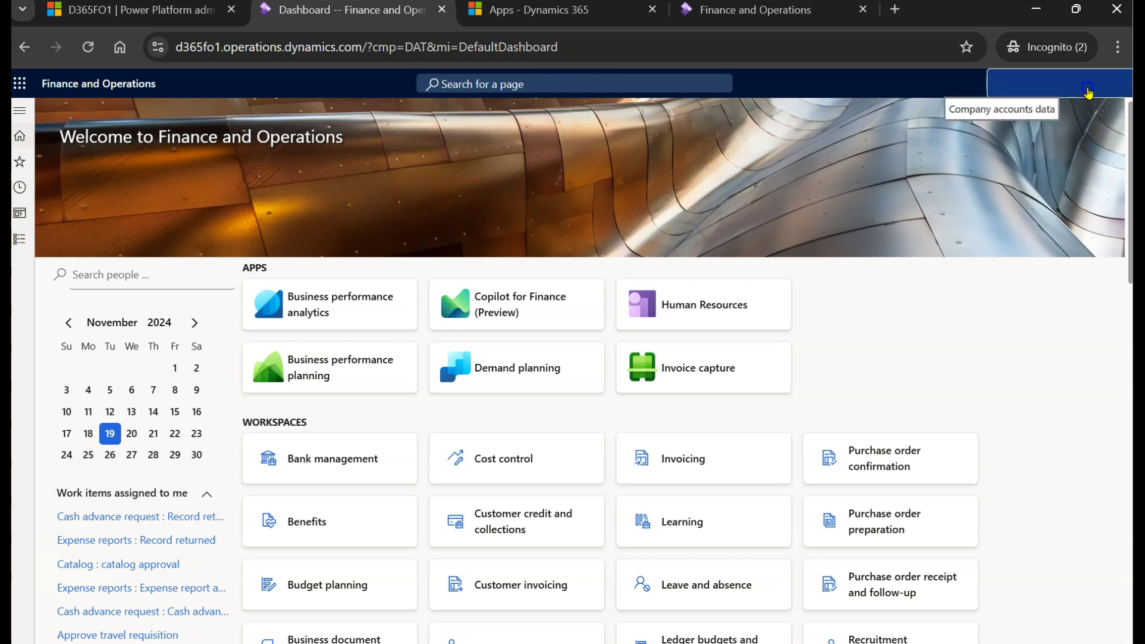
{"action": "left_click", "coordinate": [1013, 98]}
{"action": "left_click", "coordinate": [750, 187]}
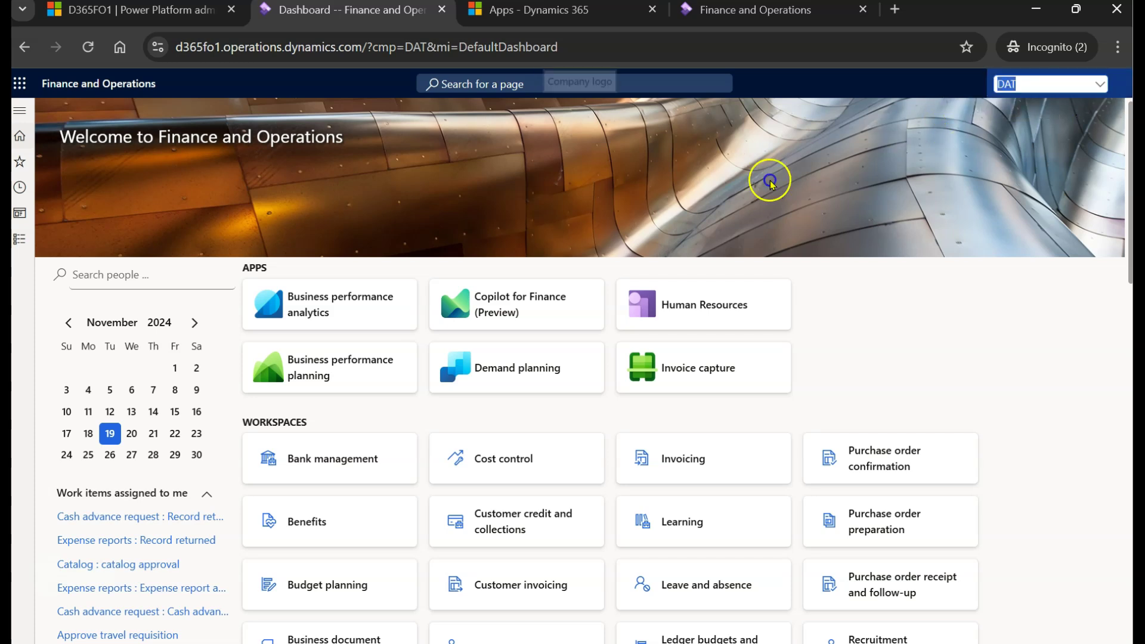
{"action": "left_click", "coordinate": [1099, 84]}
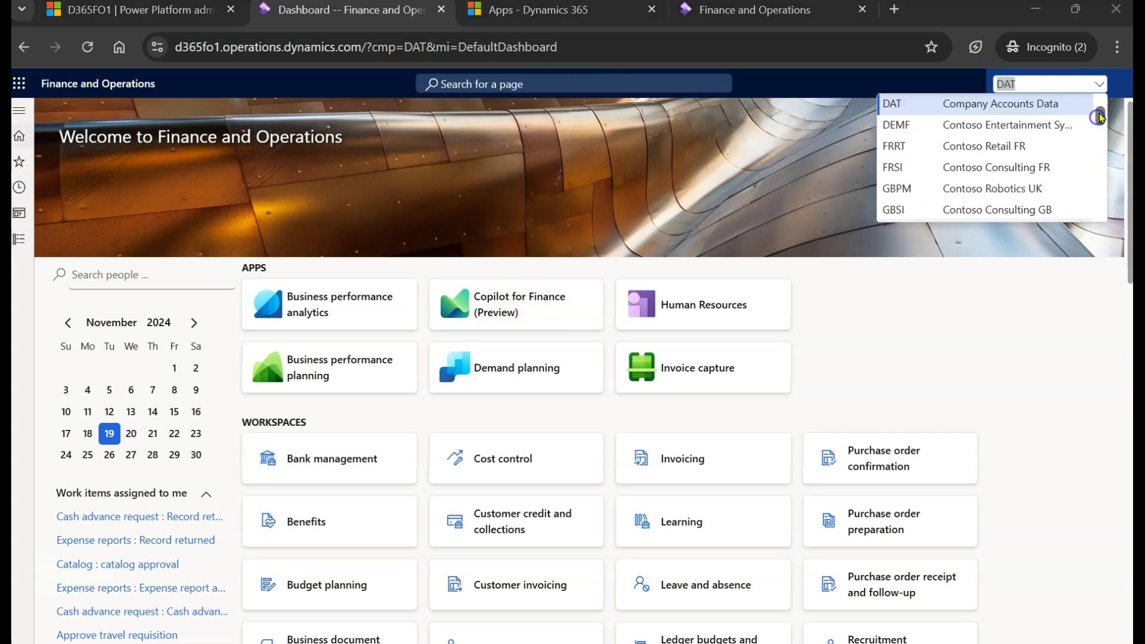
{"action": "scroll", "coordinate": [1096, 152], "scroll_direction": "down", "scroll_amount": 3}
{"action": "left_click_drag", "start_coordinate": [1096, 156], "coordinate": [1088, 202]}
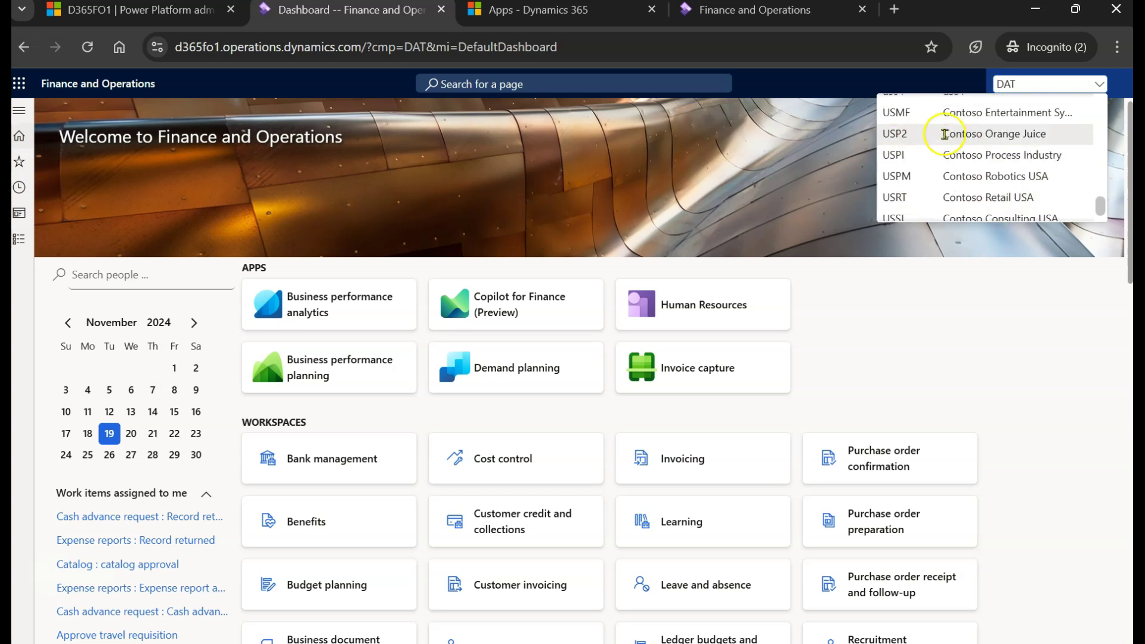
{"action": "left_click", "coordinate": [900, 112]}
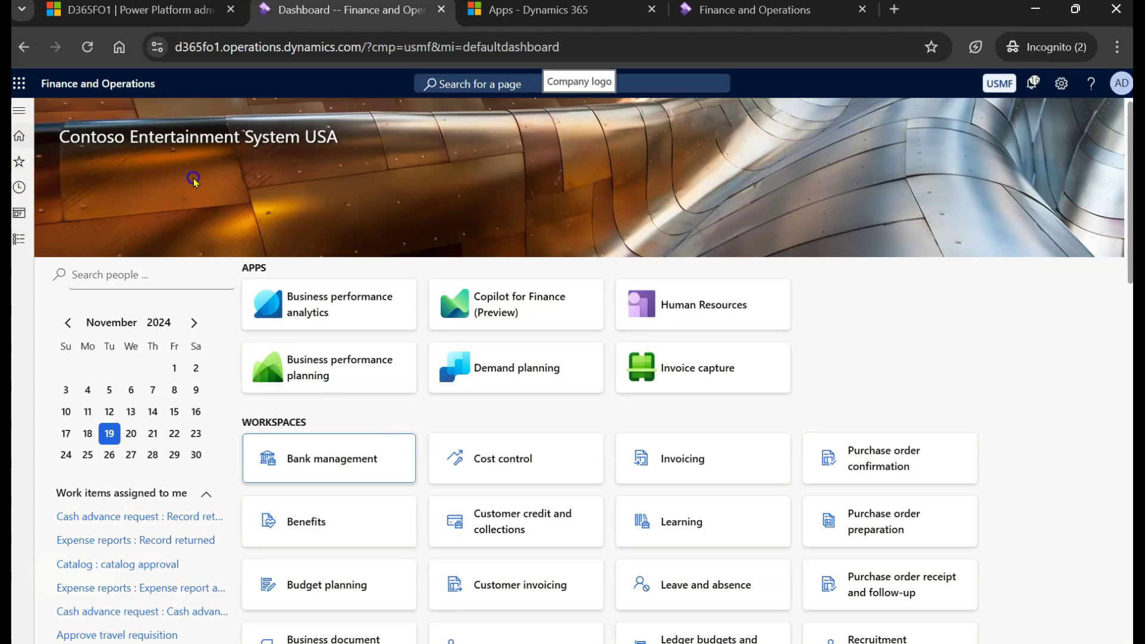
{"action": "key", "text": "XF86MonBrightnessUp"}
{"action": "key", "text": "XF86MonBrightnessUp"}
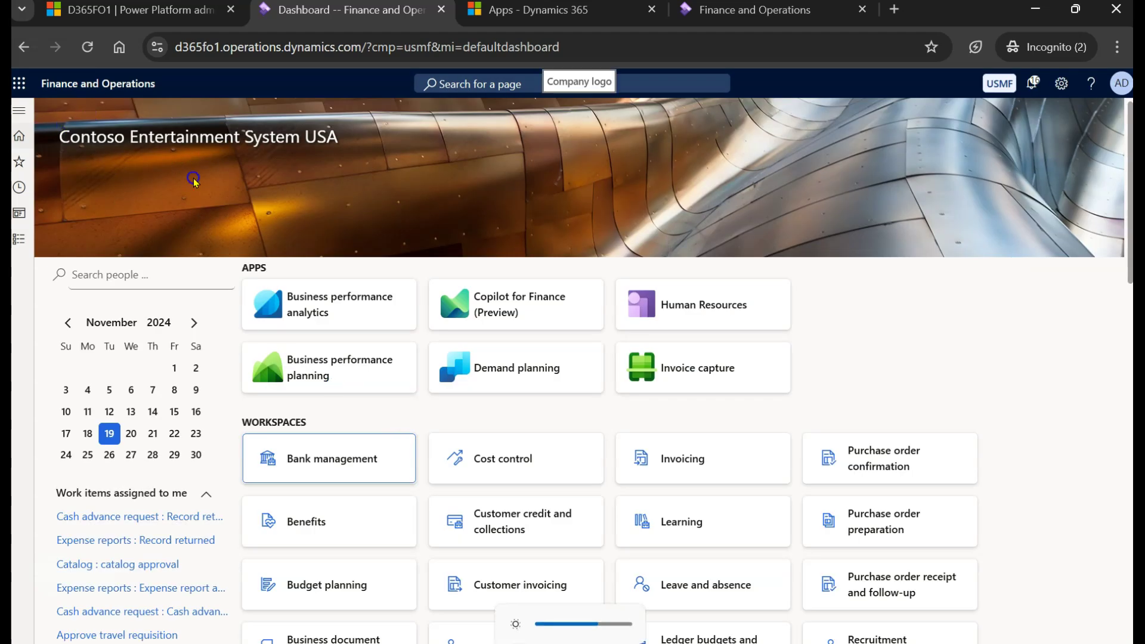